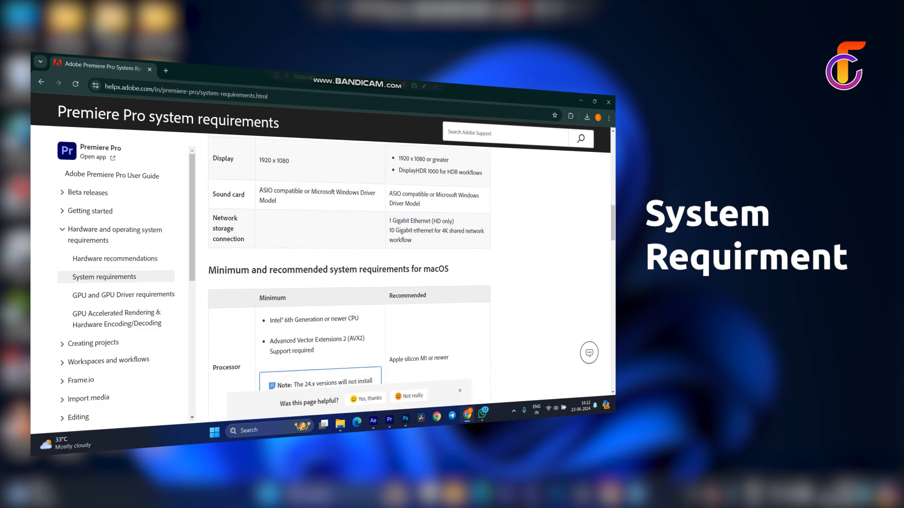
# Step: Read the Premiere Pro system requirements page through the macOS minimum and recommended specifications to the related resources at its end
pyautogui.scroll(-10, 349, 273)
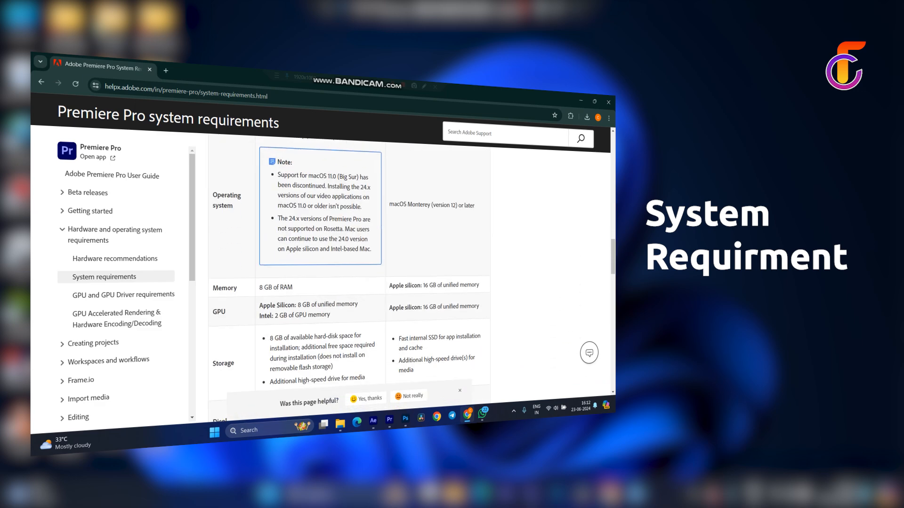
pyautogui.scroll(-10, 349, 273)
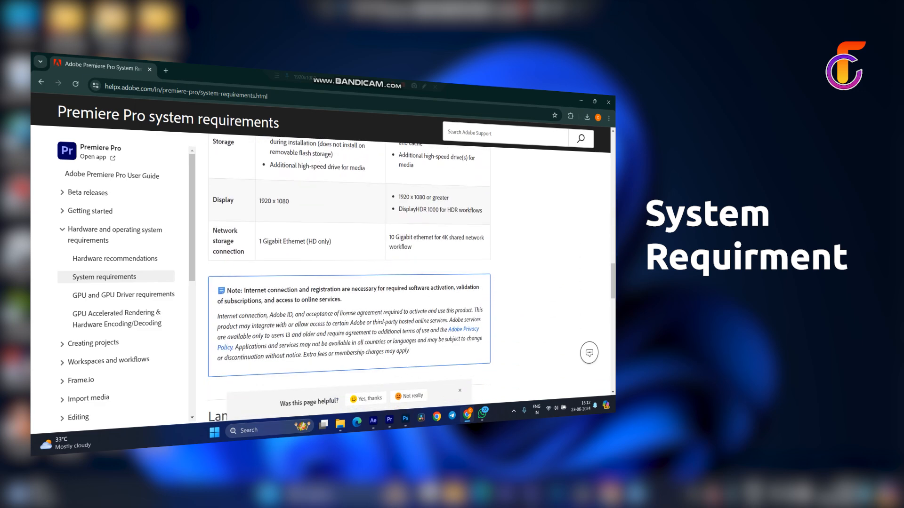
pyautogui.scroll(-5, 349, 274)
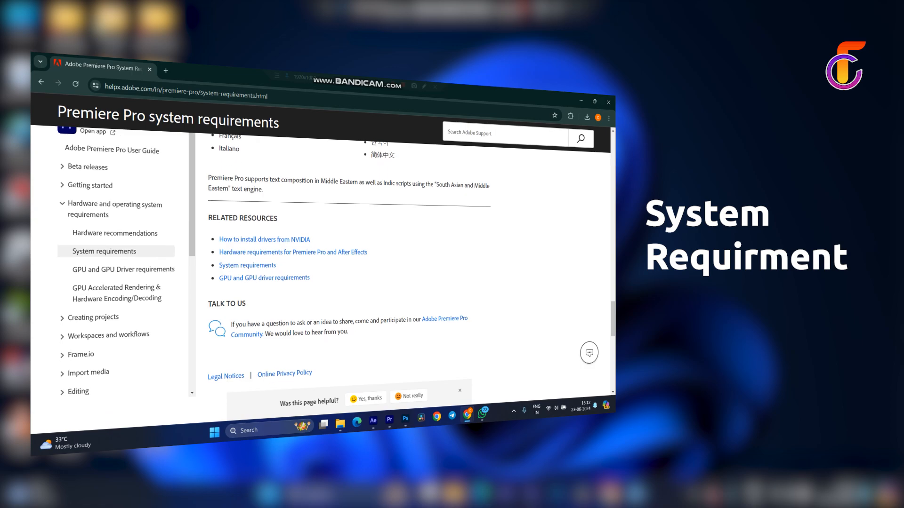
pyautogui.scroll(-4, 349, 273)
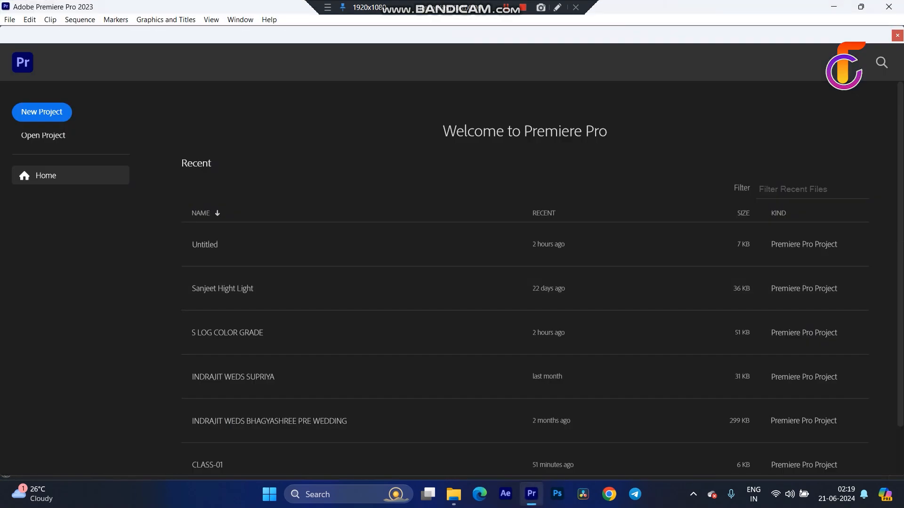
pyautogui.moveTo(531, 494)
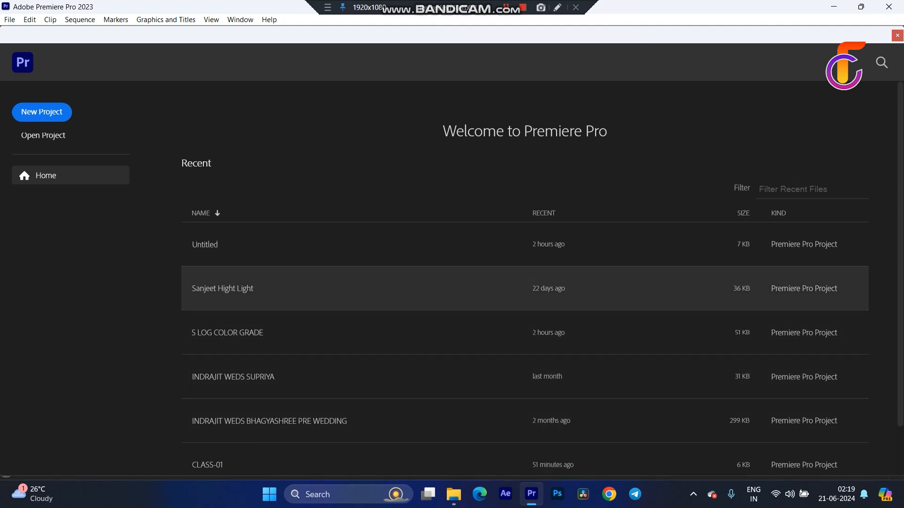
pyautogui.scroll(-1, 525, 305)
pyautogui.scroll(1, 525, 305)
pyautogui.scroll(-1, 525, 305)
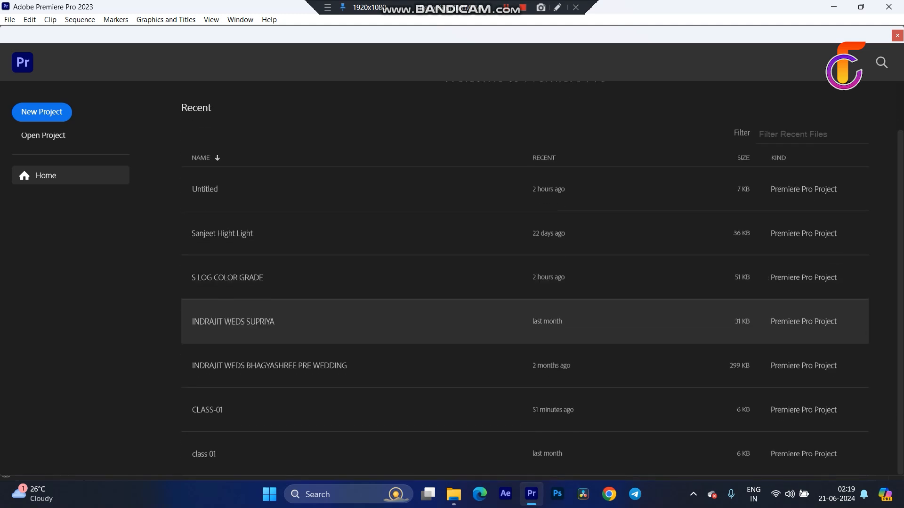
pyautogui.scroll(1, 525, 305)
# Step: Outline the New Project option with a red rectangle and start a new project
pyautogui.click(558, 8)
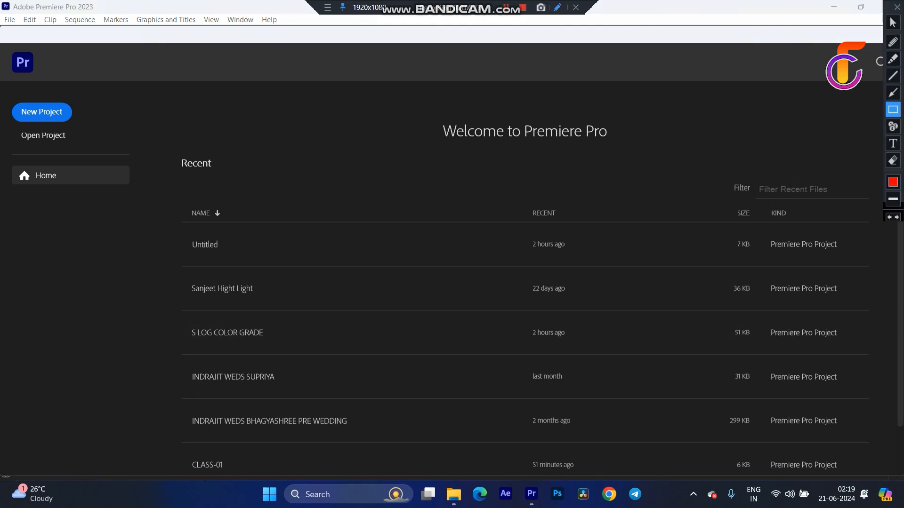
pyautogui.moveTo(5, 90); pyautogui.dragTo(83, 128)
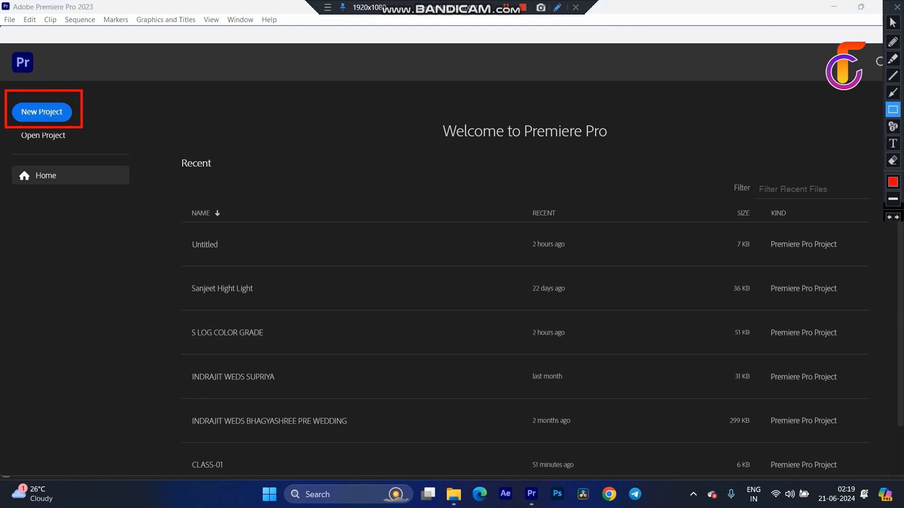
pyautogui.click(897, 7)
pyautogui.click(41, 112)
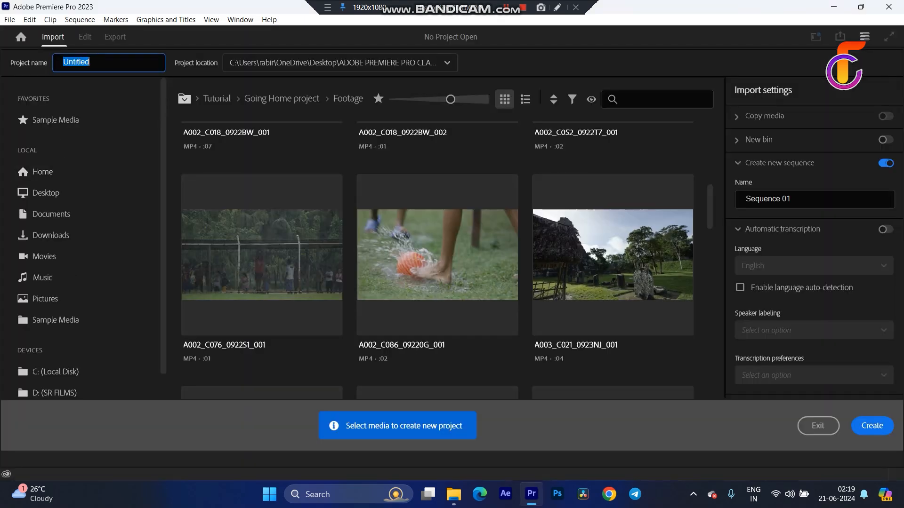
# Step: Outline the project name field in red and name the project CLASS-01
pyautogui.hotkey('ctrl', 'alt', 'd')
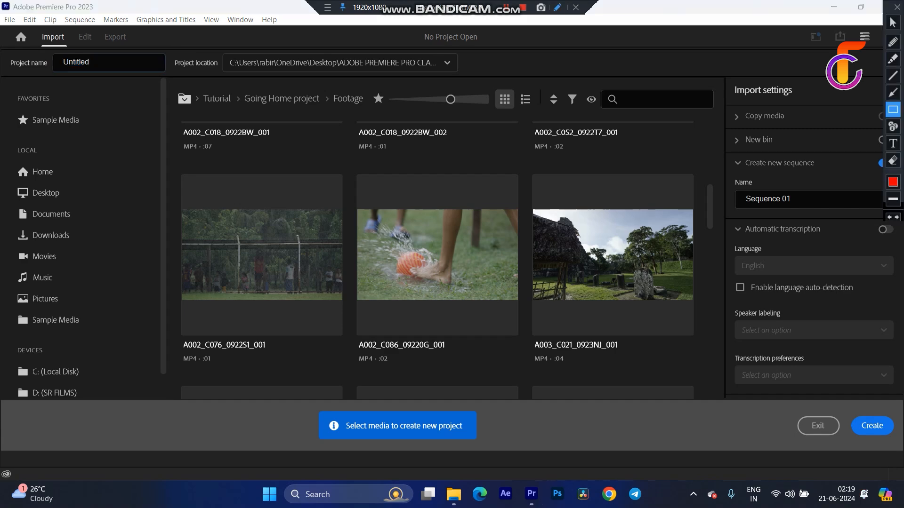
pyautogui.moveTo(1, 49); pyautogui.dragTo(174, 78)
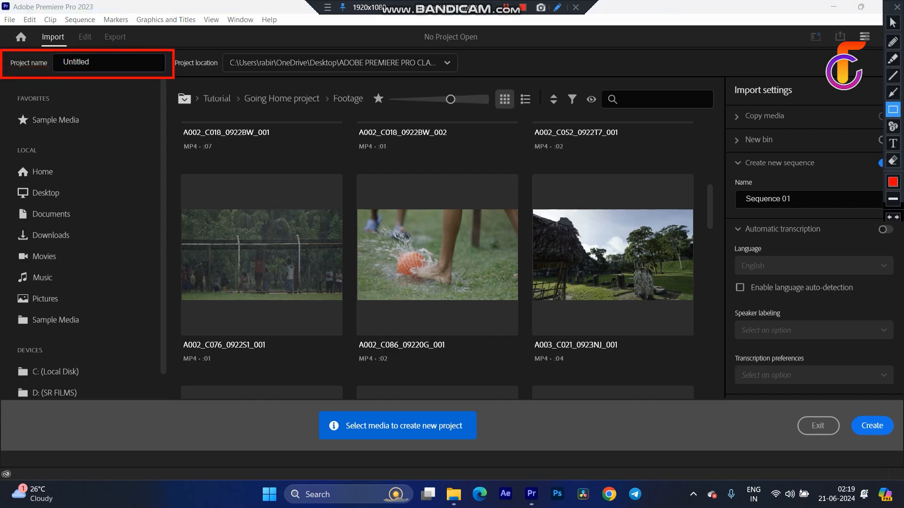
pyautogui.hotkey('ctrl', 'alt', 'd')
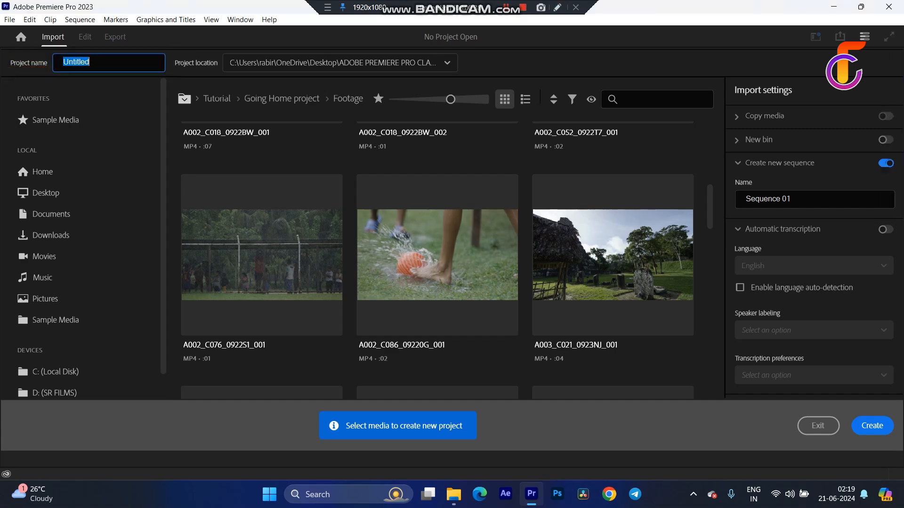
pyautogui.write('CLASS-01')
# Step: Outline the project location field in red and set the location to the ADOBE PREMIERE PRO CLASS folder on the Desktop
pyautogui.click(557, 7)
pyautogui.moveTo(170, 49)
pyautogui.mouseDown()
pyautogui.moveTo(474, 70)
pyautogui.moveTo(475, 82)
pyautogui.mouseUp()
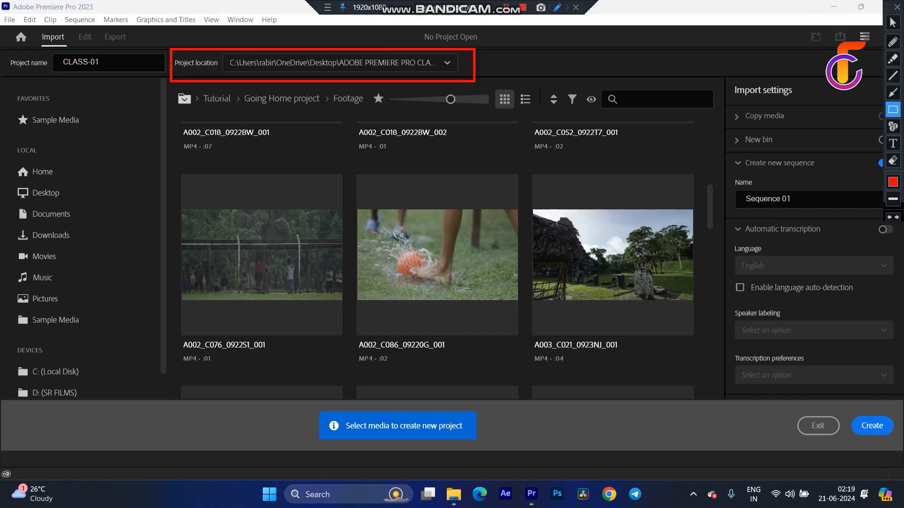
pyautogui.click(897, 7)
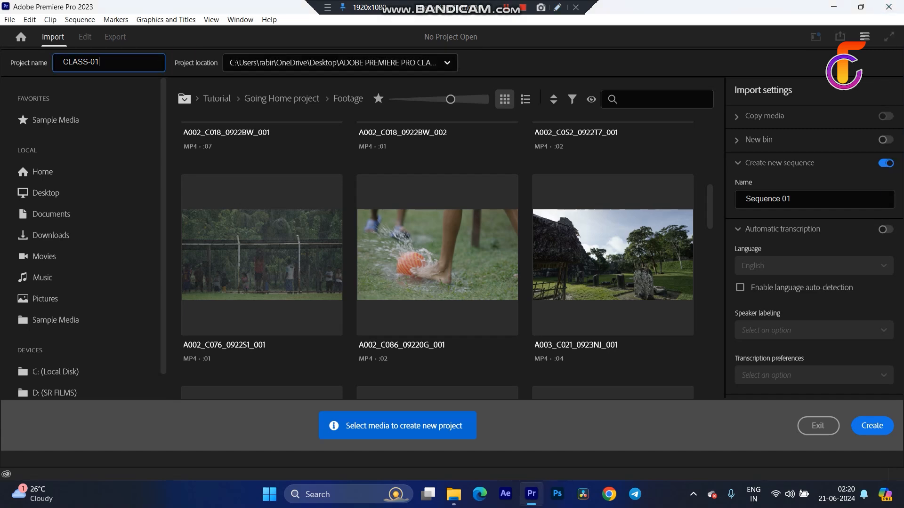
pyautogui.click(340, 62)
pyautogui.click(252, 209)
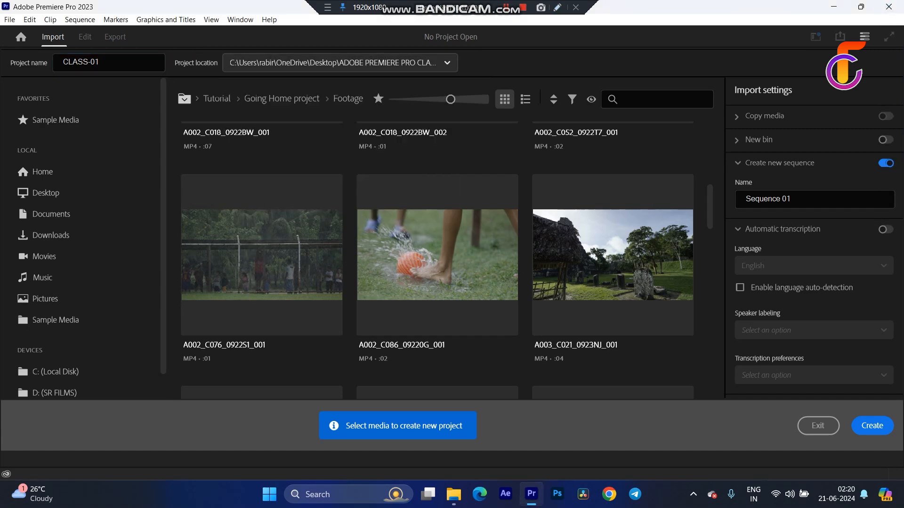
pyautogui.click(340, 63)
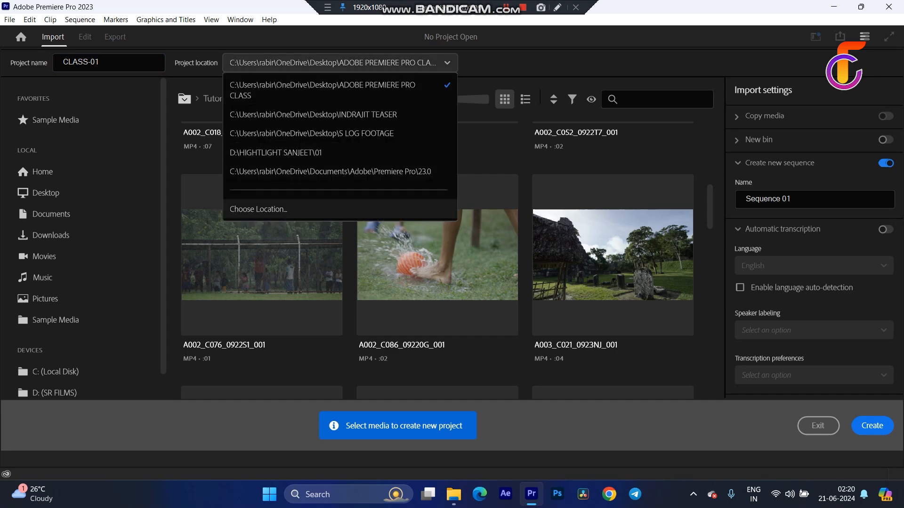
pyautogui.click(258, 209)
pyautogui.click(49, 156)
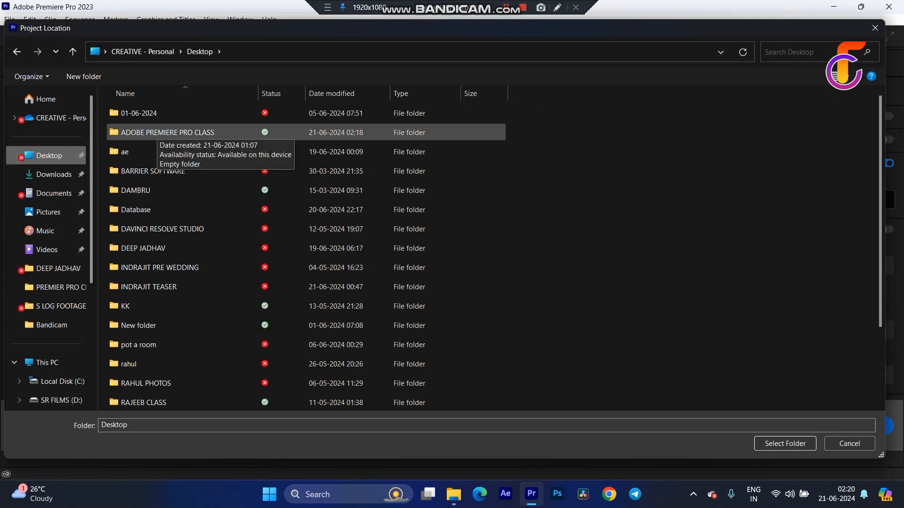
pyautogui.doubleClick(155, 132)
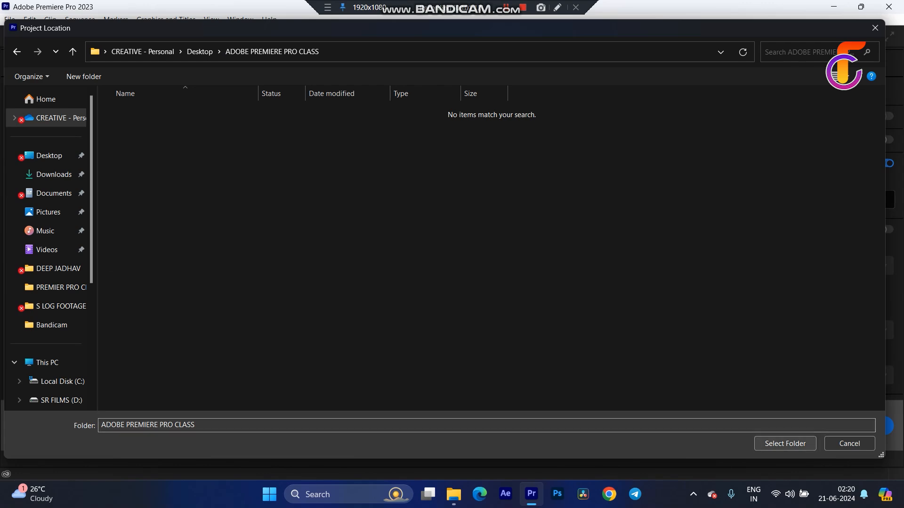
pyautogui.click(785, 444)
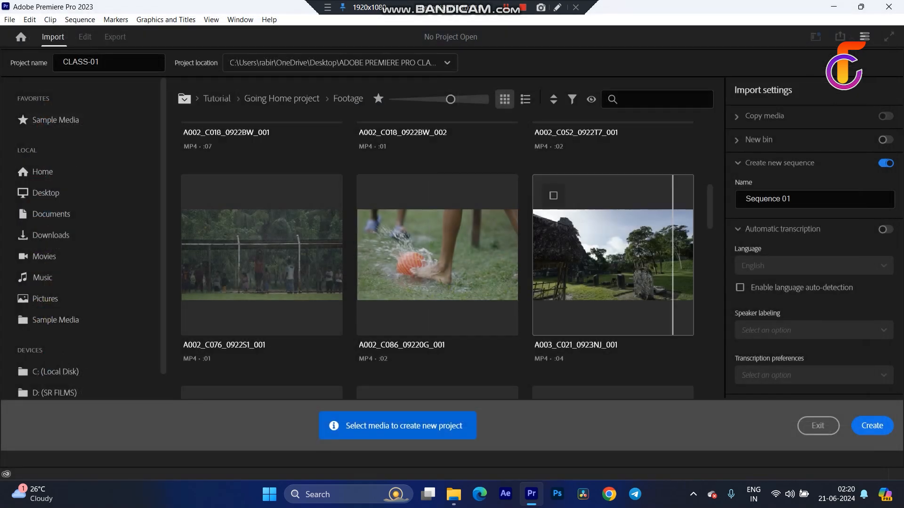
# Step: Outline the Create option in red and create the CLASS-01 project without selecting any media
pyautogui.scroll(-2, 437, 255)
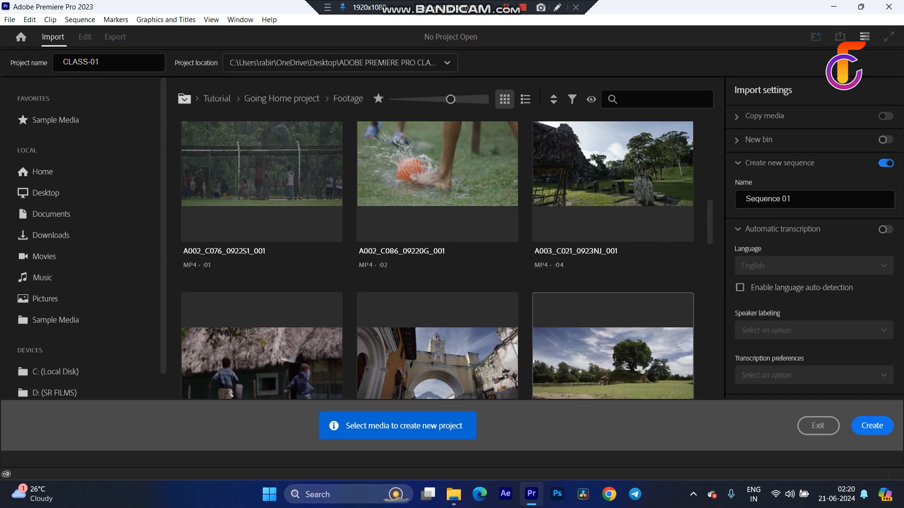
pyautogui.click(557, 7)
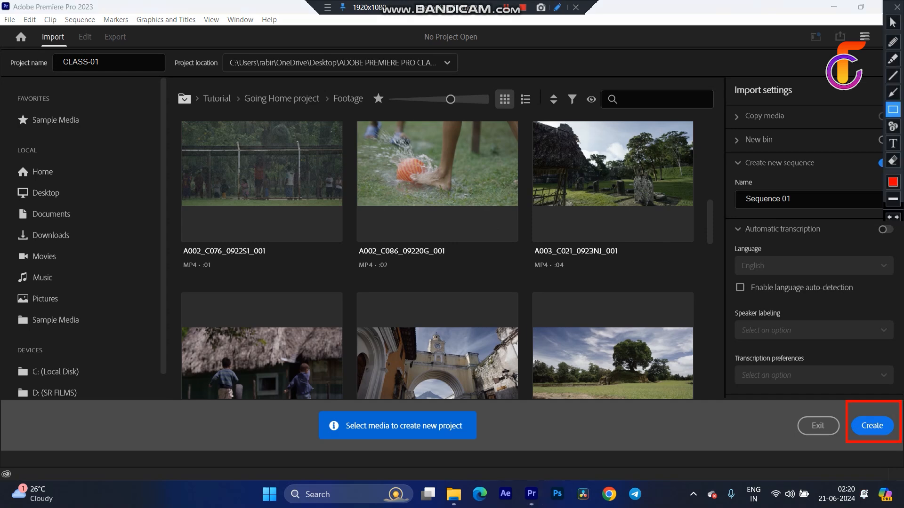
pyautogui.click(897, 7)
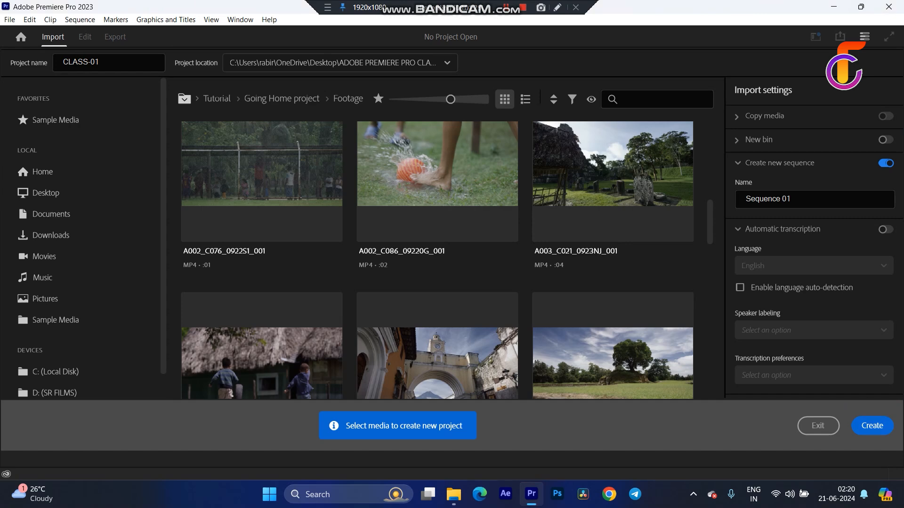
pyautogui.click(872, 426)
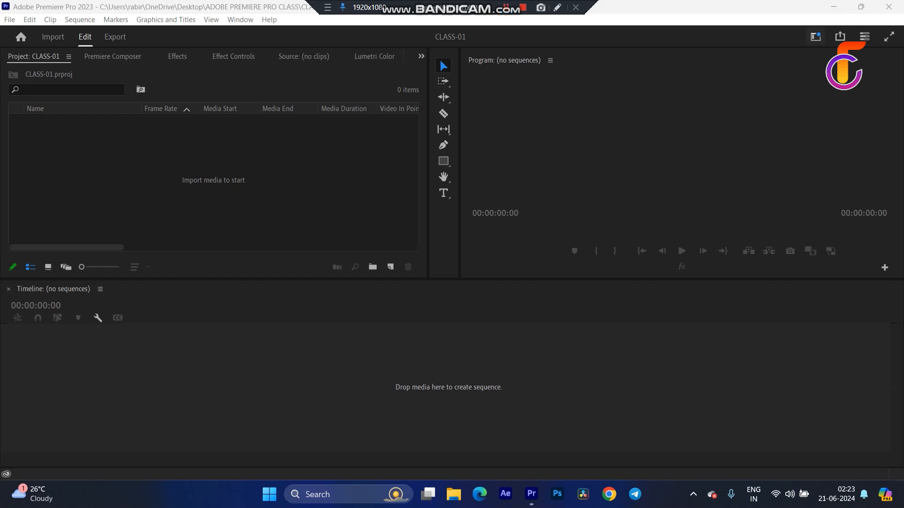
# Step: Switch the workspace to Editing
pyautogui.click(815, 36)
pyautogui.scroll(2, 759, 263)
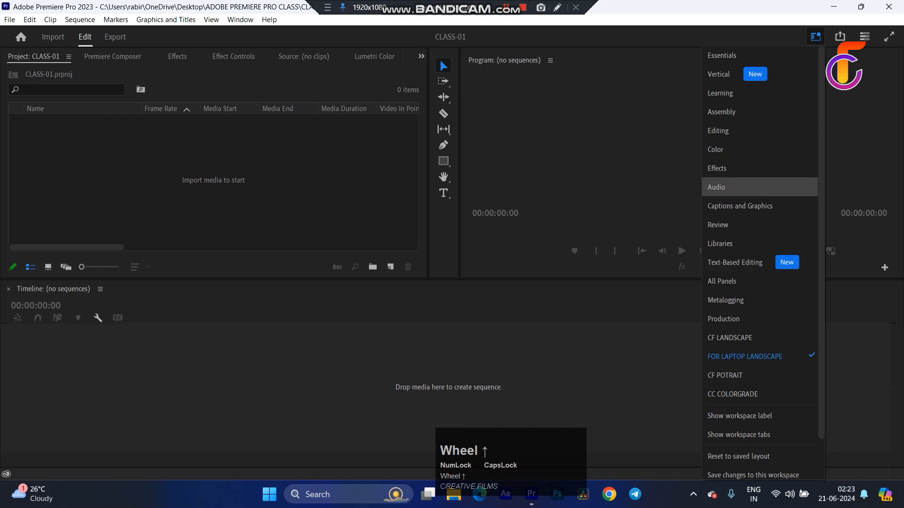
pyautogui.click(718, 130)
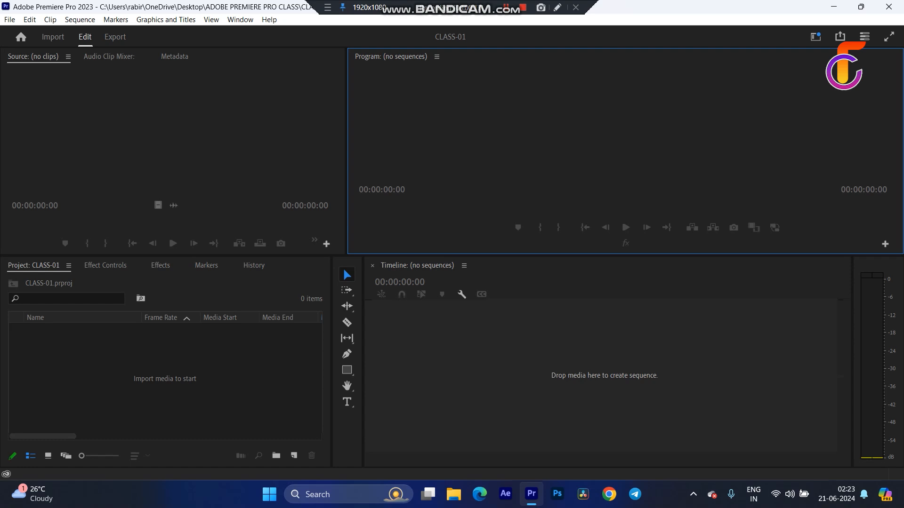
# Step: Examine the Editing workspace by activating the Source, Program, Timeline, Project, Tools and audio meter panels in turn
pyautogui.click(172, 137)
pyautogui.click(565, 137)
pyautogui.click(605, 362)
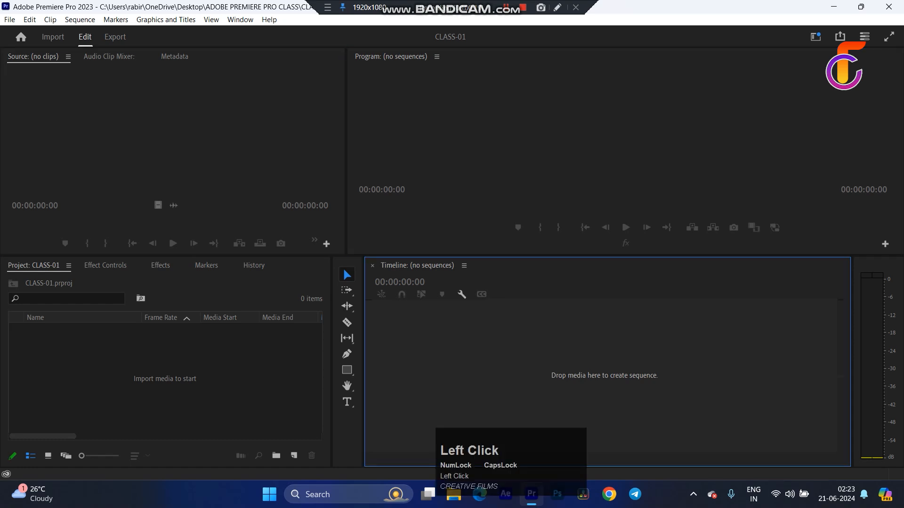
pyautogui.click(164, 377)
pyautogui.click(172, 136)
pyautogui.click(347, 433)
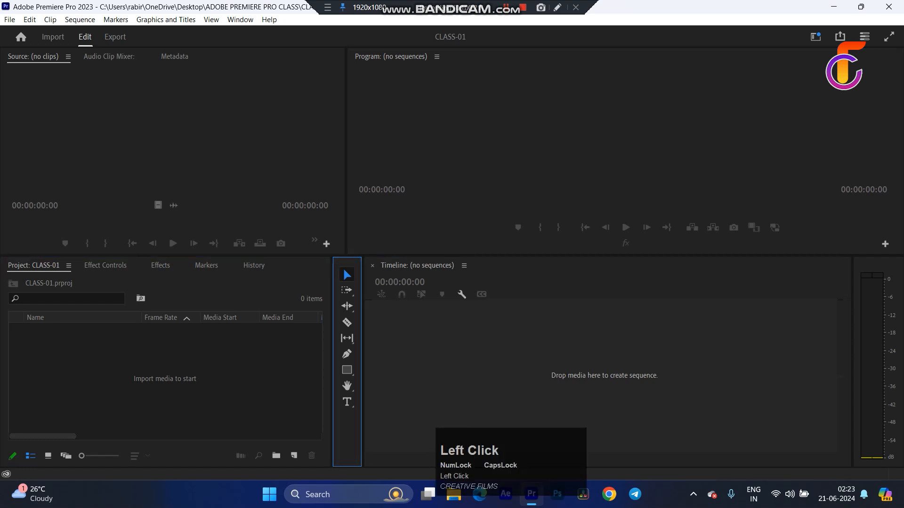
pyautogui.click(874, 367)
pyautogui.click(612, 136)
pyautogui.click(172, 136)
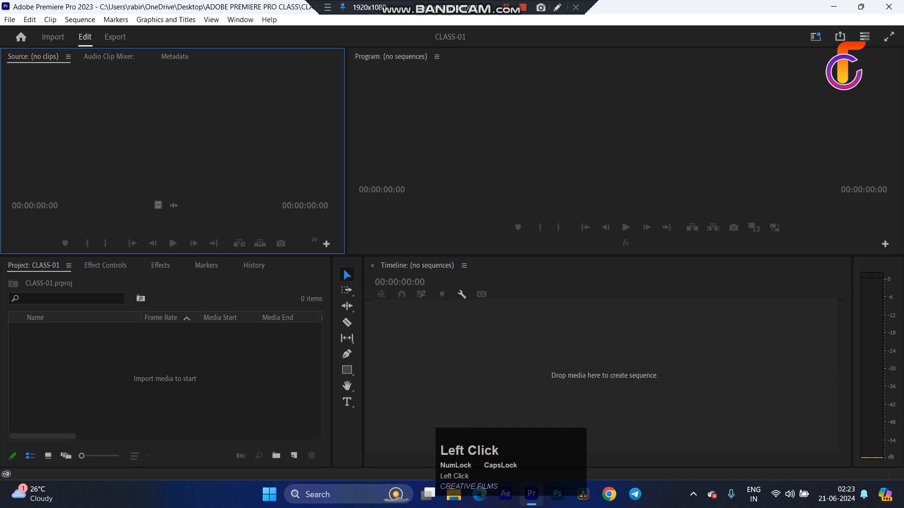
pyautogui.click(165, 377)
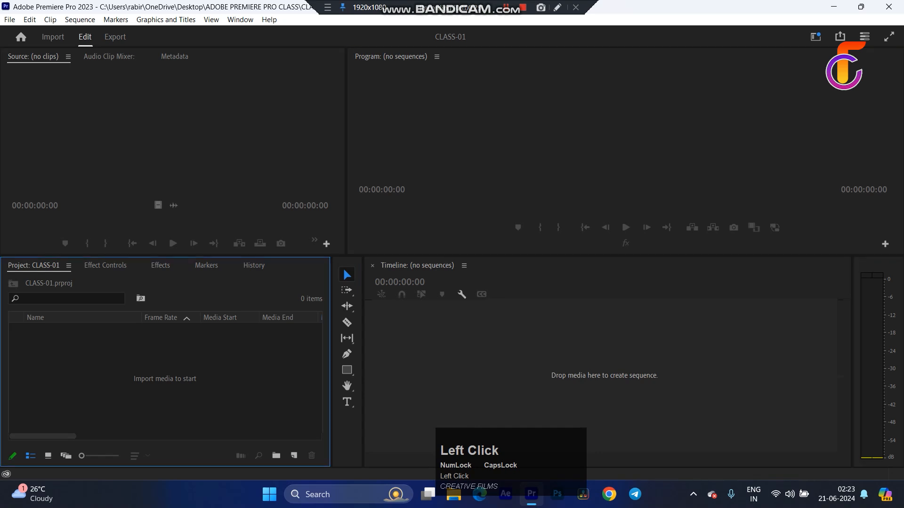
pyautogui.click(347, 433)
pyautogui.click(608, 376)
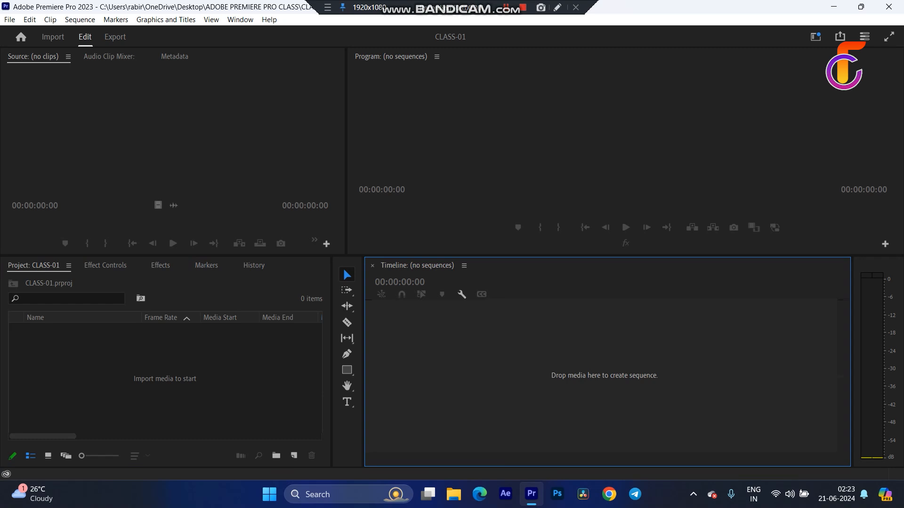
# Step: Outline the Source, Project, Program, Timeline, audio meter and Tools panels with separate red rectangles
pyautogui.click(557, 7)
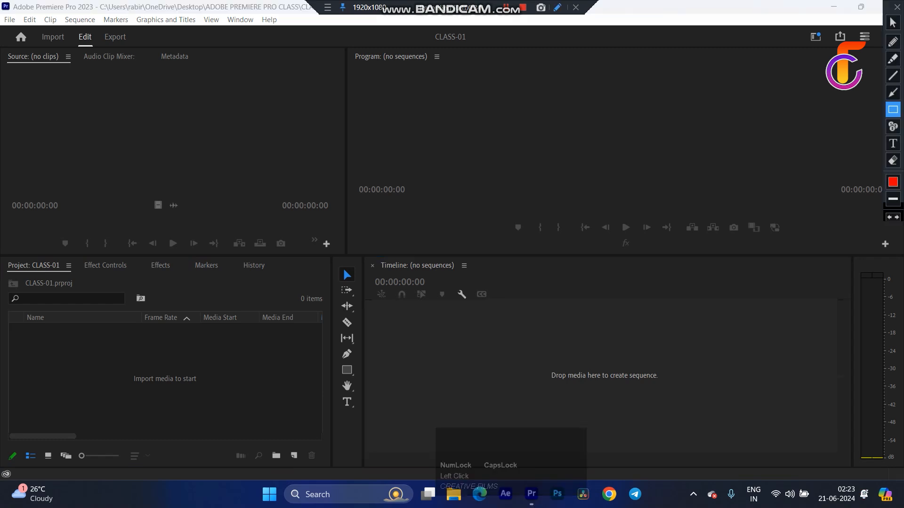
pyautogui.moveTo(2, 44); pyautogui.dragTo(346, 257)
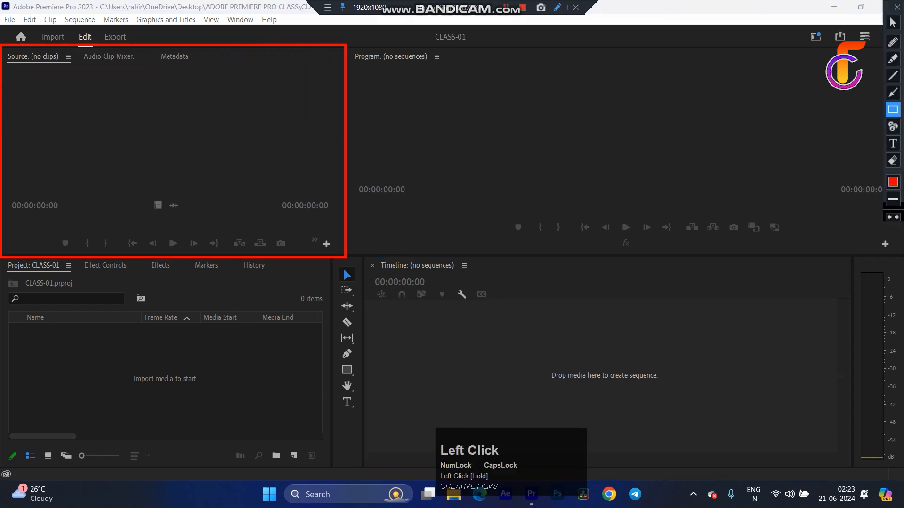
pyautogui.moveTo(2, 261); pyautogui.dragTo(328, 466)
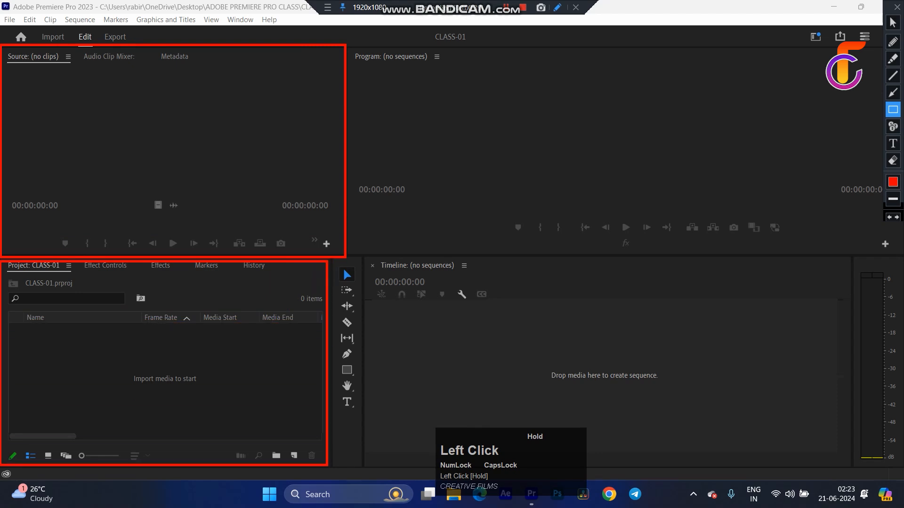
pyautogui.moveTo(350, 46); pyautogui.dragTo(882, 249)
pyautogui.moveTo(364, 256); pyautogui.dragTo(848, 465)
pyautogui.moveTo(854, 257)
pyautogui.mouseDown()
pyautogui.moveTo(902, 391)
pyautogui.moveTo(902, 465)
pyautogui.mouseUp()
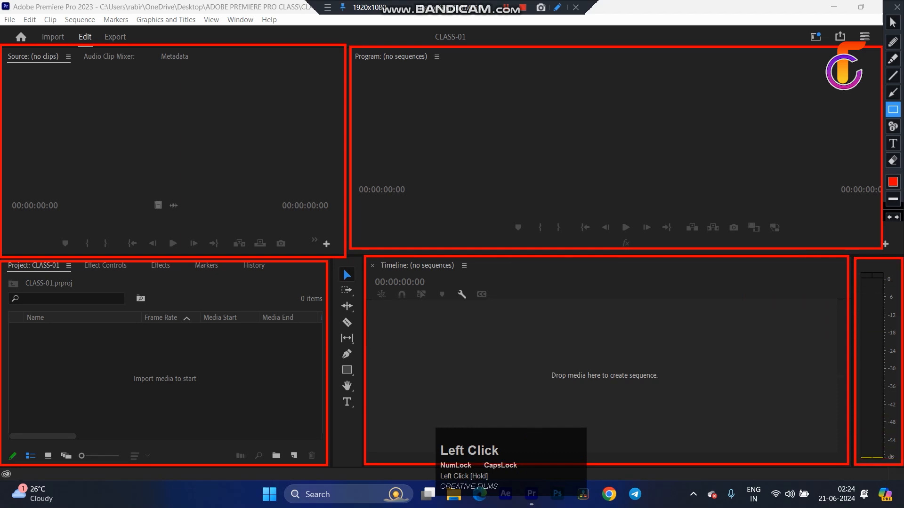
pyautogui.moveTo(333, 257)
pyautogui.mouseDown()
pyautogui.moveTo(361, 312)
pyautogui.moveTo(361, 465)
pyautogui.mouseUp()
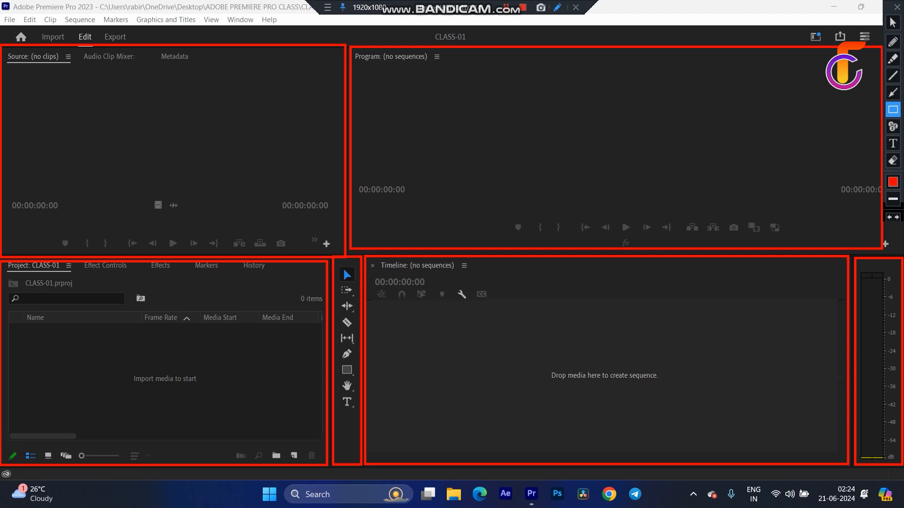
# Step: Clear the existing panel outlines and outline only the Project panel with a red rectangle
pyautogui.click(897, 7)
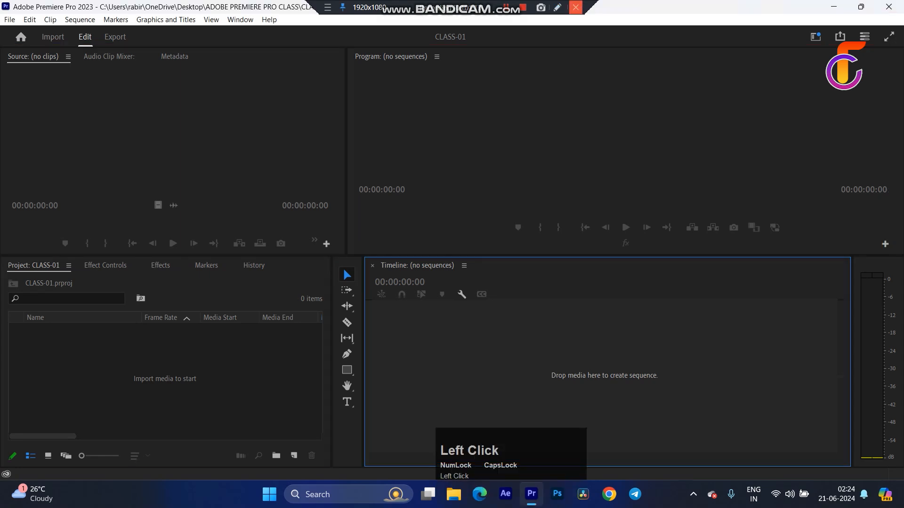
pyautogui.click(557, 7)
pyautogui.moveTo(2, 256)
pyautogui.mouseDown()
pyautogui.moveTo(201, 319)
pyautogui.moveTo(320, 388)
pyautogui.moveTo(327, 468)
pyautogui.mouseUp()
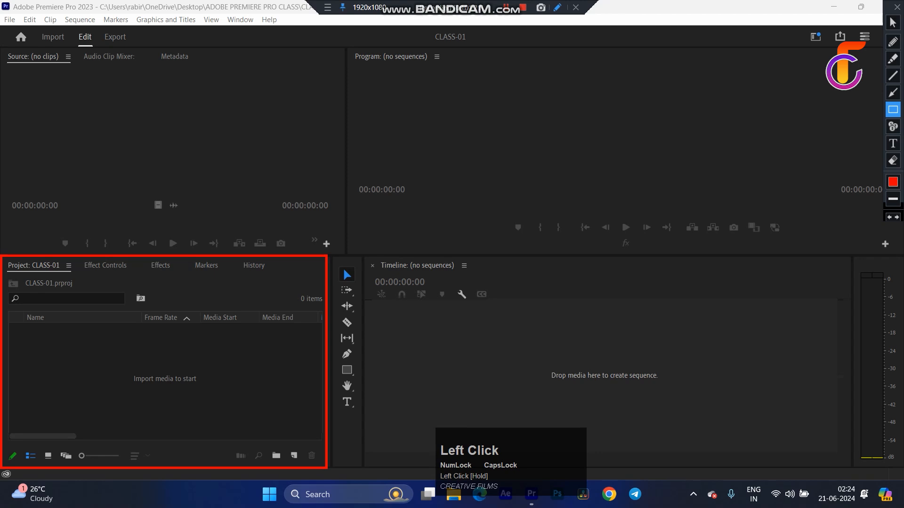
pyautogui.click(897, 7)
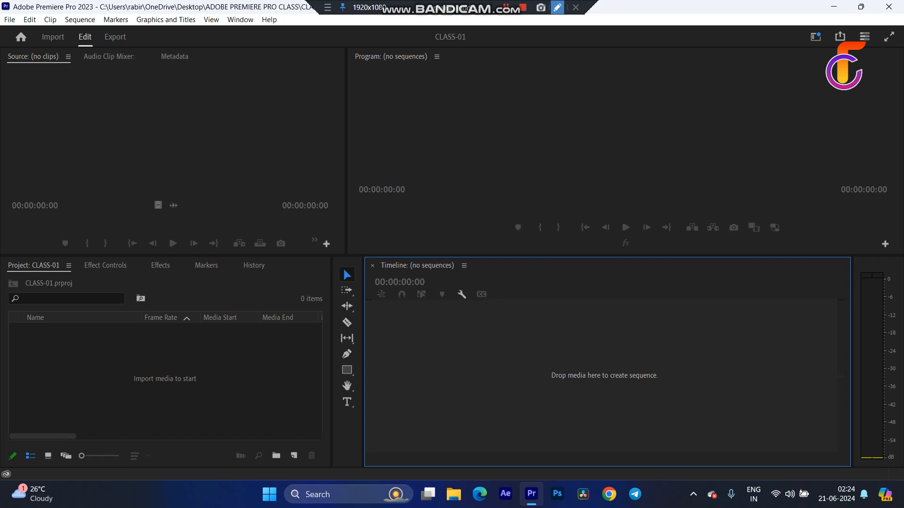
pyautogui.click(557, 8)
pyautogui.moveTo(1, 258)
pyautogui.mouseDown()
pyautogui.moveTo(303, 375)
pyautogui.moveTo(329, 468)
pyautogui.mouseUp()
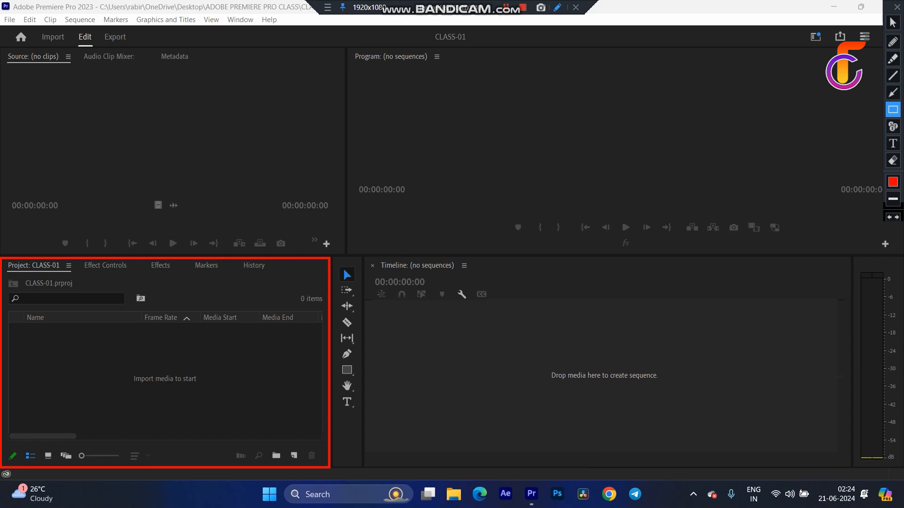
pyautogui.click(575, 7)
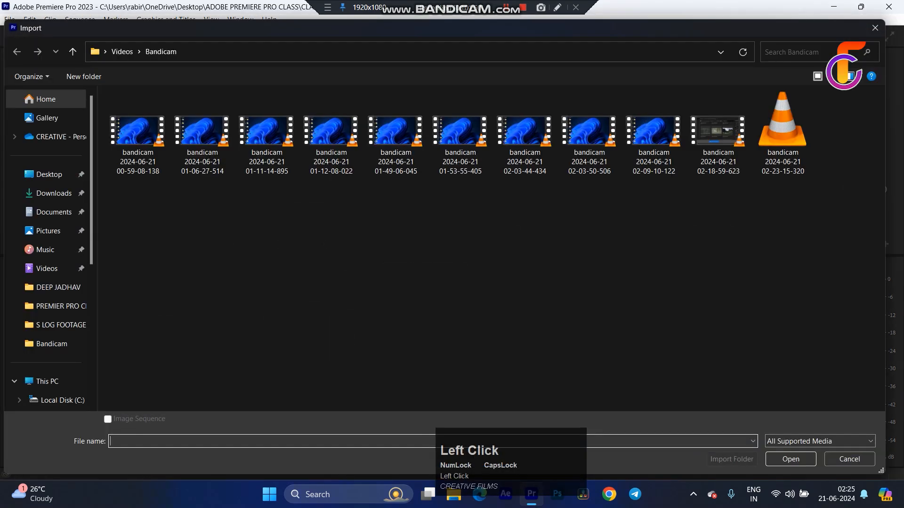
pyautogui.click(876, 28)
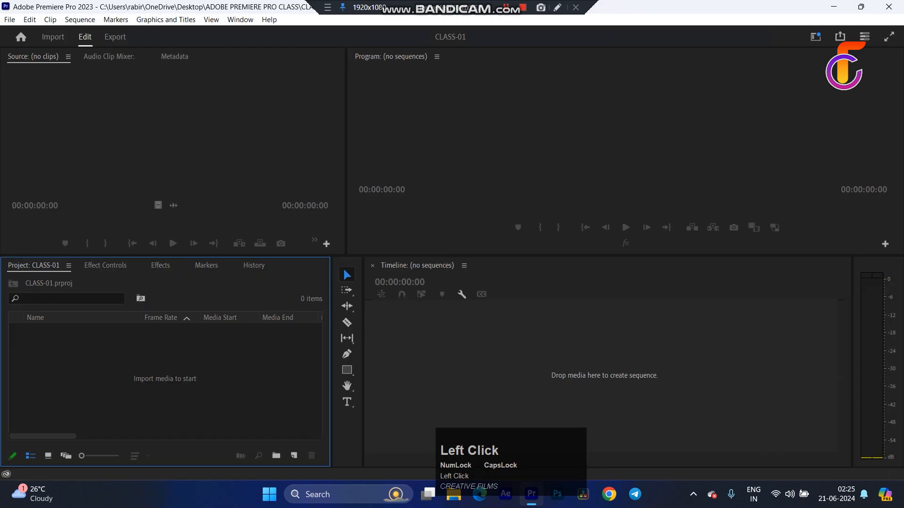
pyautogui.hotkey('ctrl', 'i')
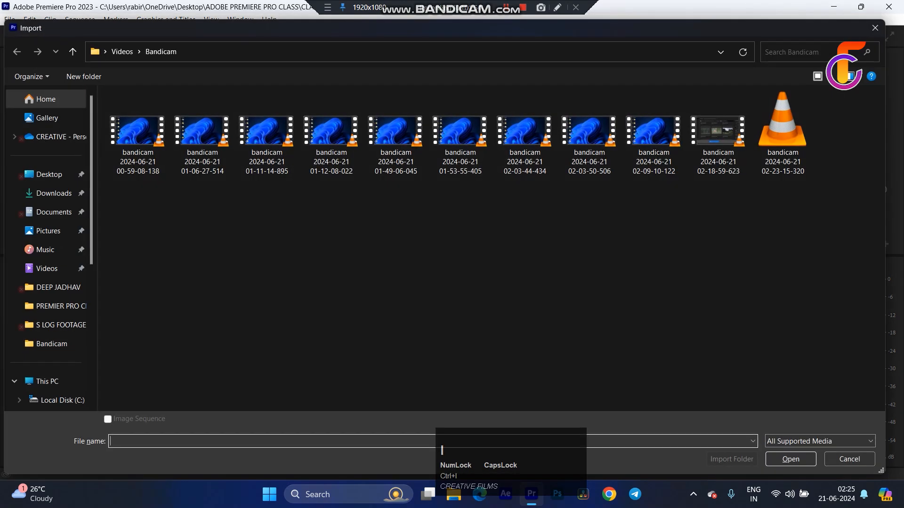
pyautogui.click(875, 28)
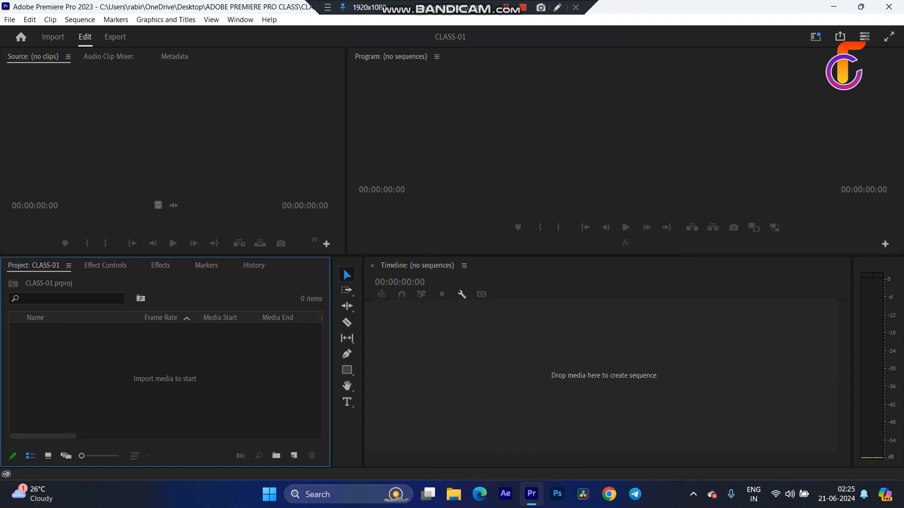
# Step: Import CC.mov from a folder on the Desktop into the project and select the clip
pyautogui.doubleClick(164, 379)
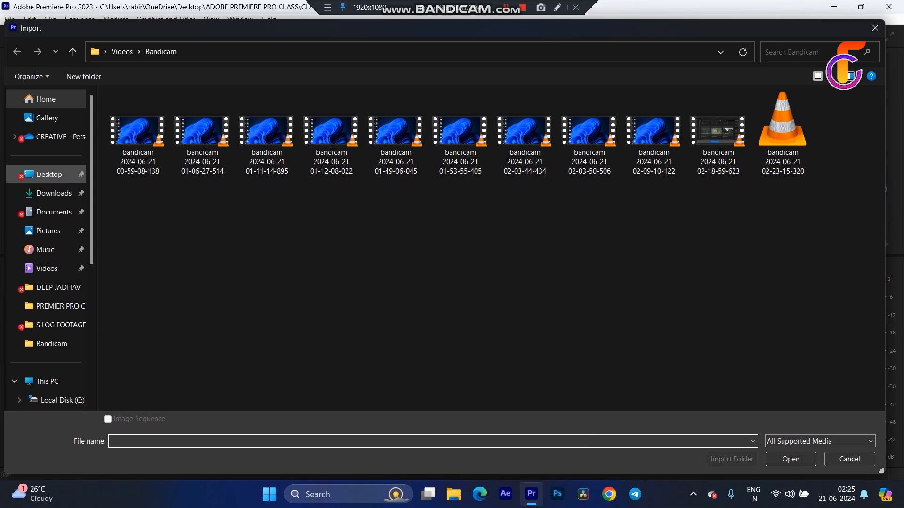
pyautogui.click(47, 174)
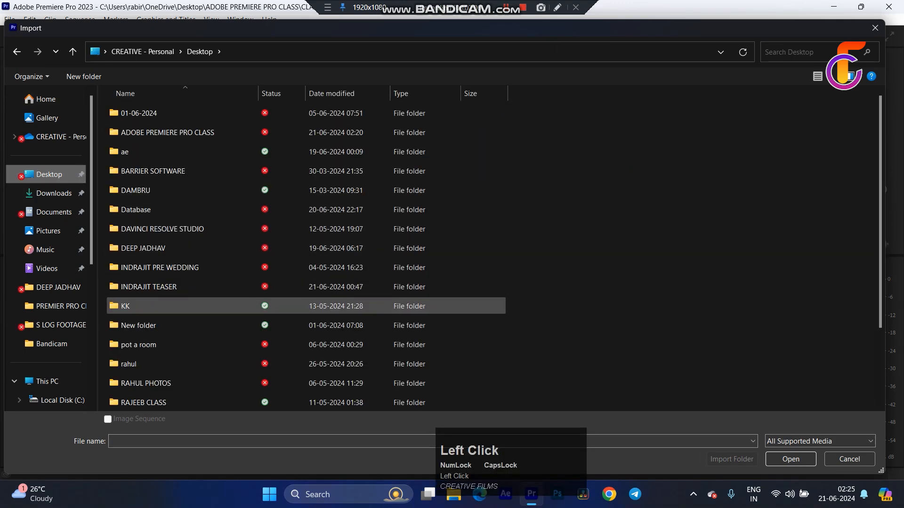
pyautogui.scroll(-2, 188, 306)
pyautogui.doubleClick(141, 345)
pyautogui.click(137, 212)
pyautogui.click(791, 459)
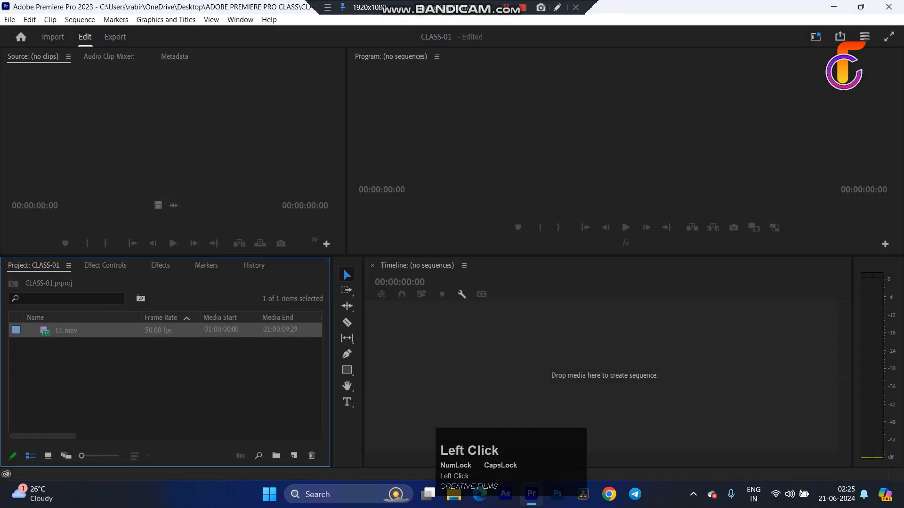
pyautogui.click(165, 386)
pyautogui.click(71, 331)
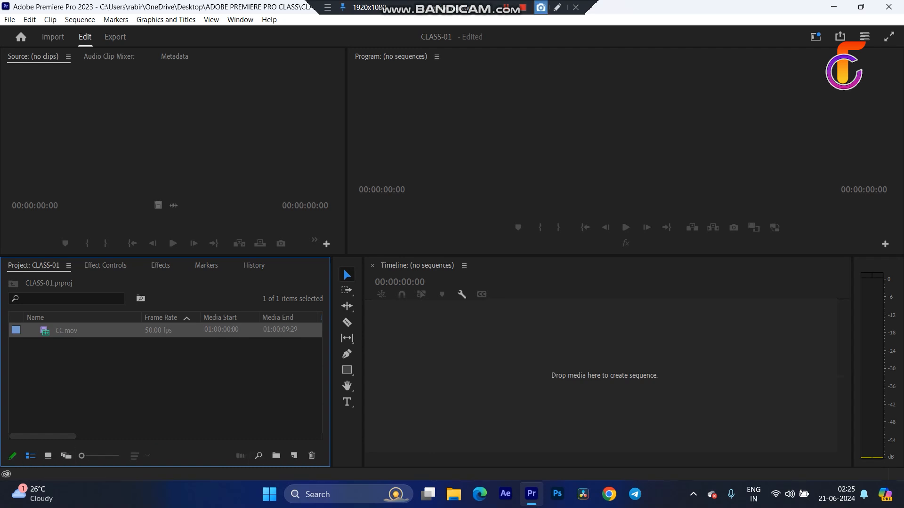
# Step: Outline the Project panel's row of tools and the CC.mov entry in red, one at a time, clearing each outline
pyautogui.click(557, 7)
pyautogui.moveTo(3, 439)
pyautogui.mouseDown()
pyautogui.moveTo(212, 474)
pyautogui.moveTo(319, 473)
pyautogui.mouseUp()
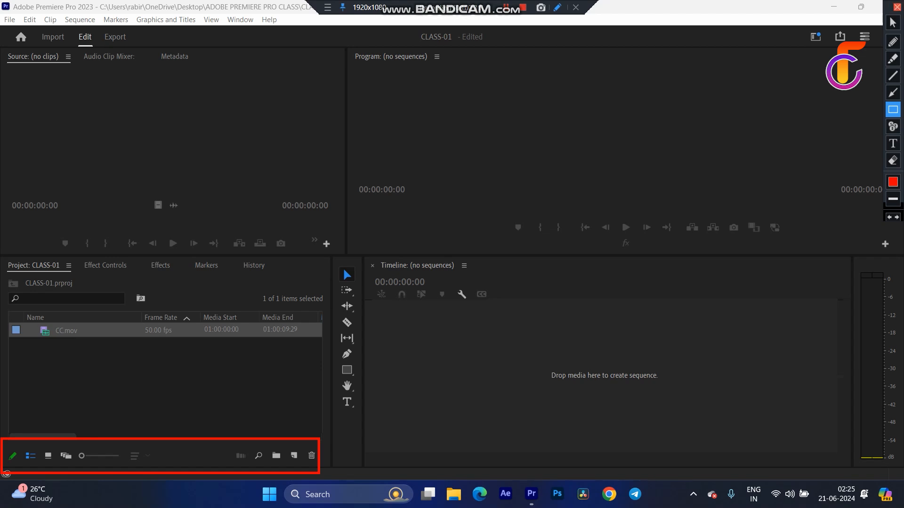
pyautogui.click(897, 6)
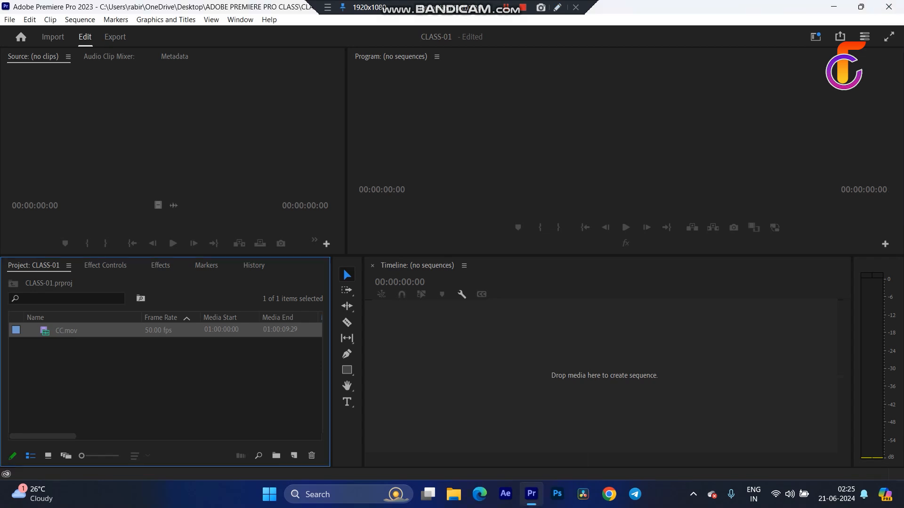
pyautogui.click(557, 7)
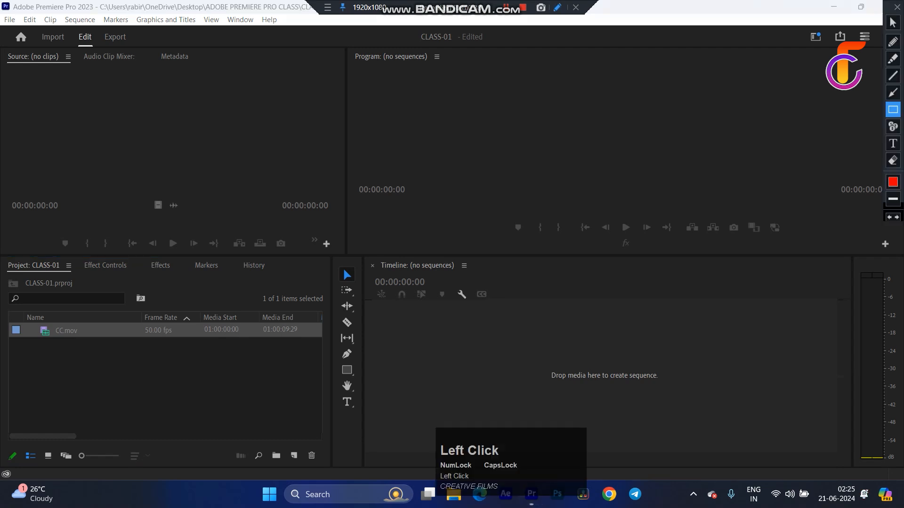
pyautogui.moveTo(8, 322); pyautogui.dragTo(321, 349)
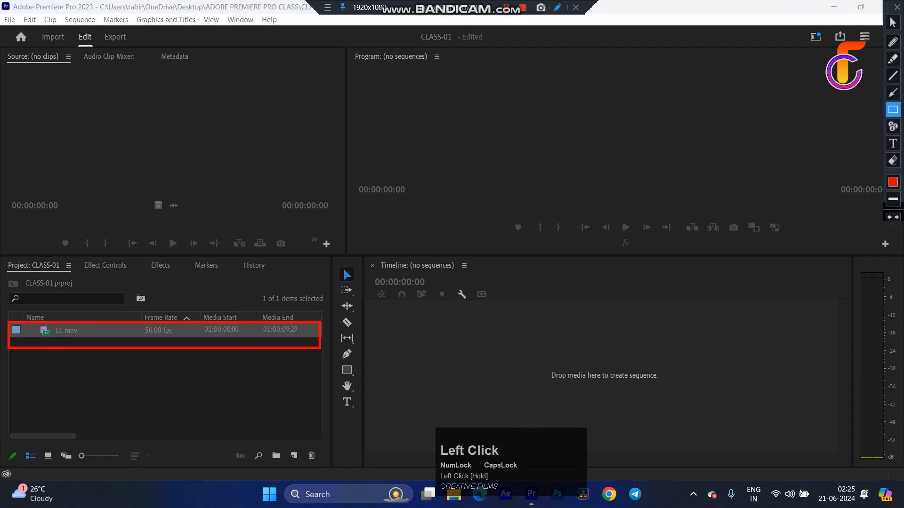
pyautogui.click(897, 7)
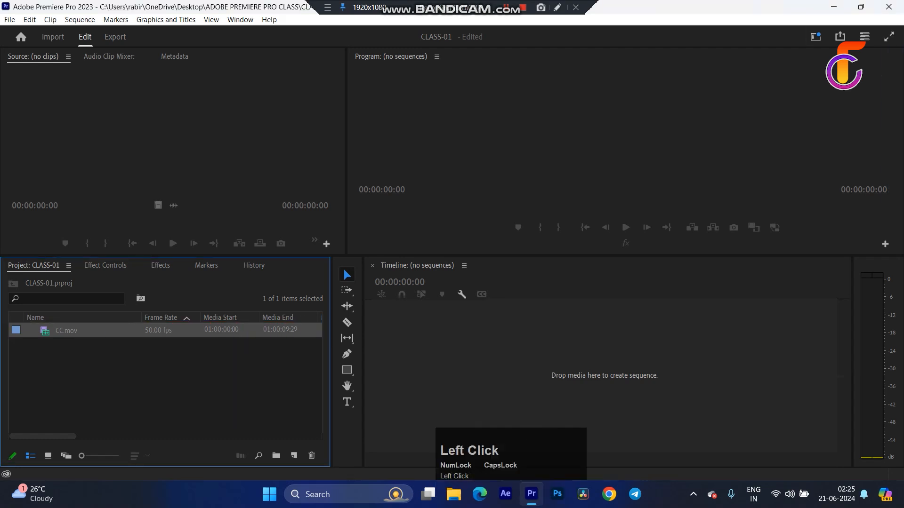
# Step: Open CC.mov in the Source monitor and temporarily outline that monitor in red
pyautogui.click(66, 330)
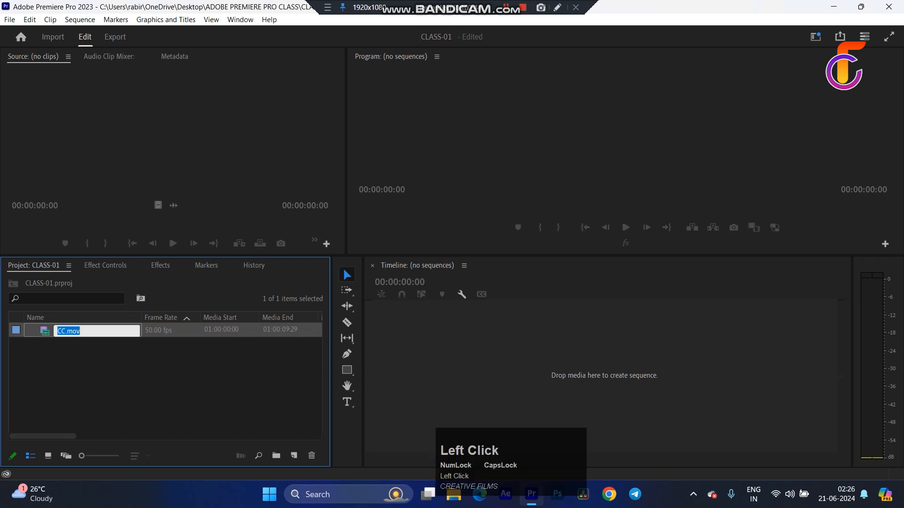
pyautogui.doubleClick(45, 331)
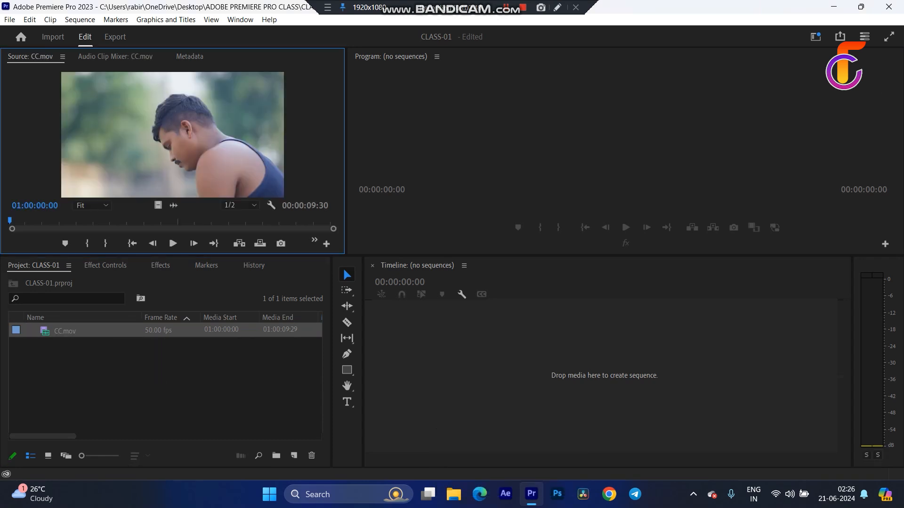
pyautogui.click(557, 7)
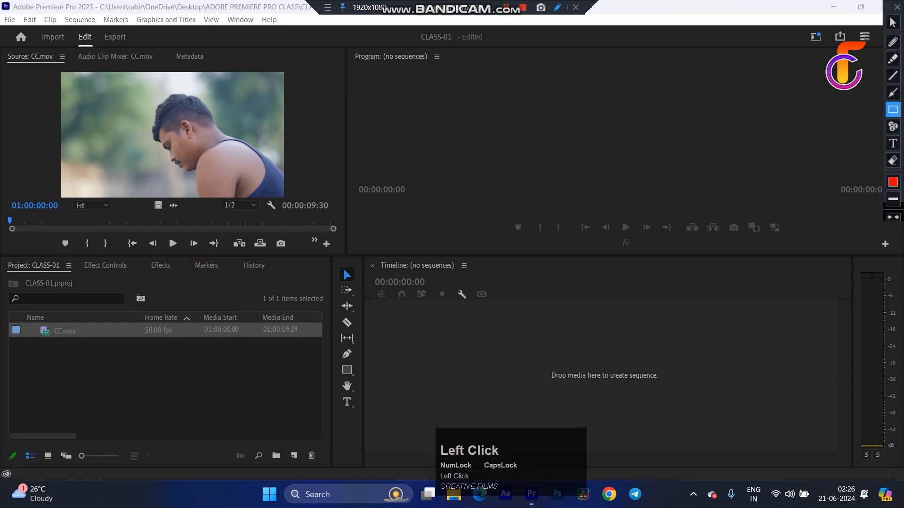
pyautogui.moveTo(1, 49)
pyautogui.mouseDown()
pyautogui.moveTo(281, 135)
pyautogui.moveTo(347, 253)
pyautogui.mouseUp()
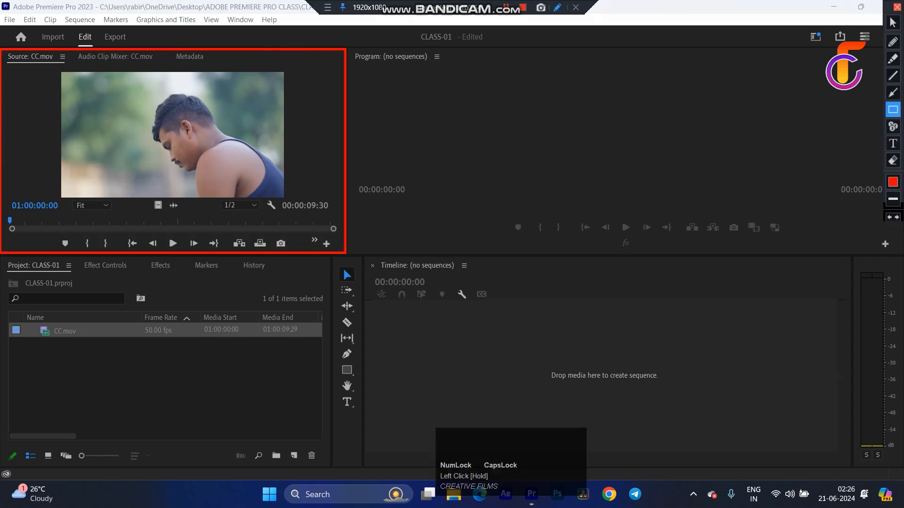
pyautogui.click(557, 8)
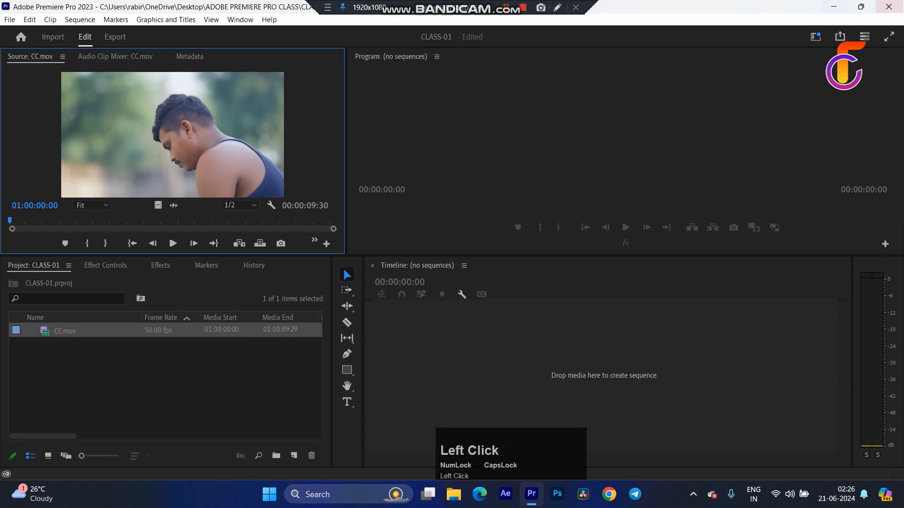
pyautogui.click(65, 331)
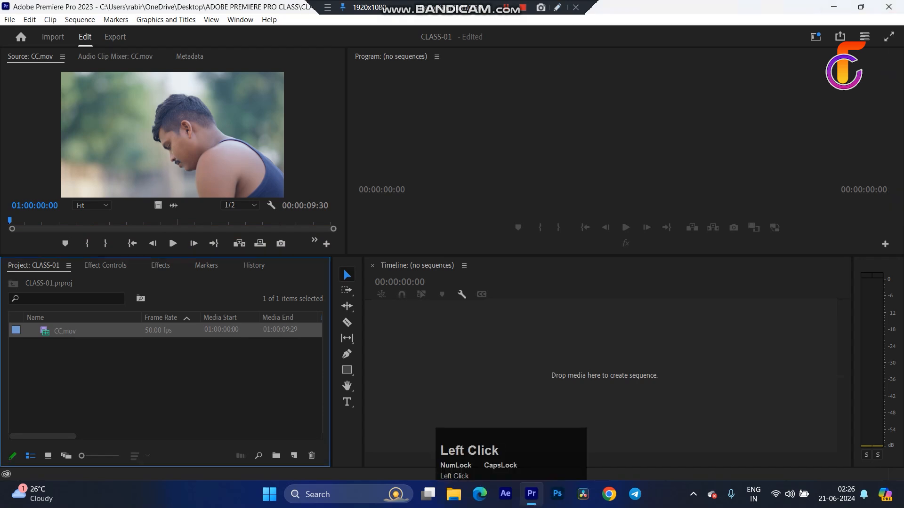
pyautogui.click(172, 135)
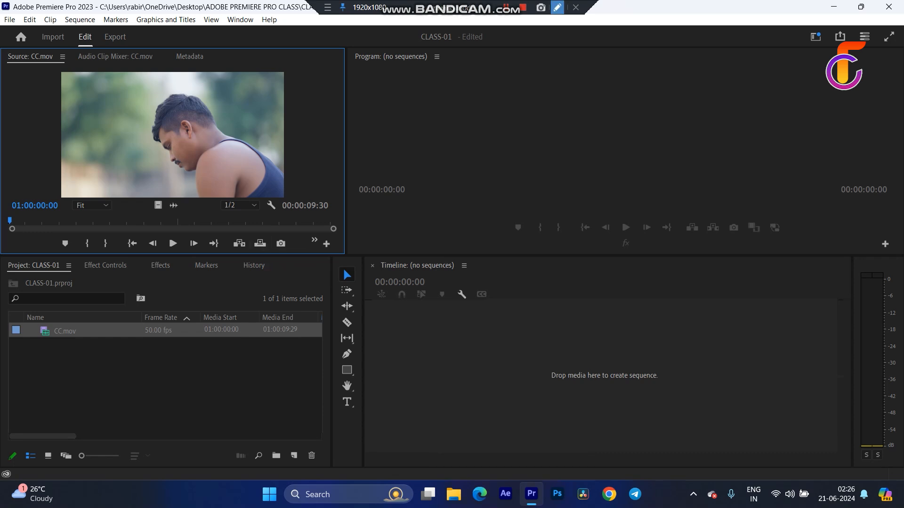
# Step: Outline the Timeline, Program and Source panels in red, one at a time, clearing each outline
pyautogui.click(557, 7)
pyautogui.moveTo(365, 257)
pyautogui.mouseDown()
pyautogui.moveTo(836, 338)
pyautogui.moveTo(853, 466)
pyautogui.mouseUp()
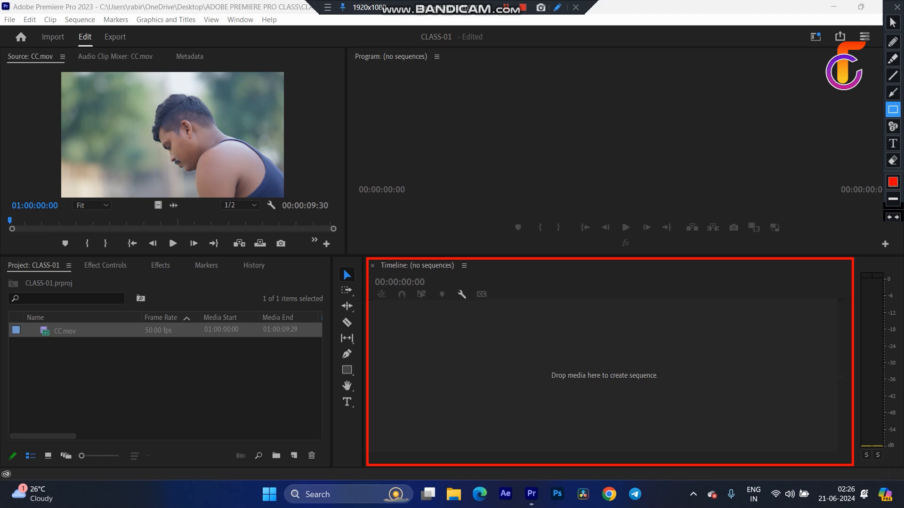
pyautogui.click(897, 7)
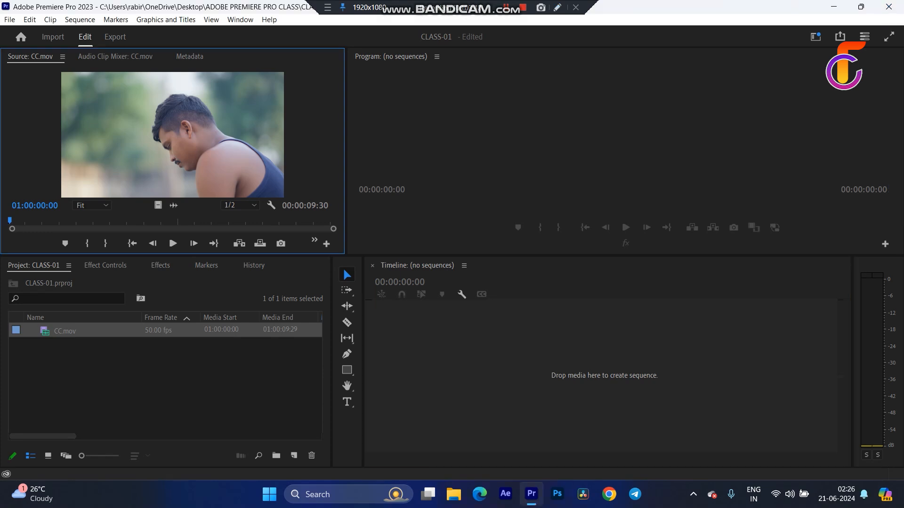
pyautogui.click(558, 7)
pyautogui.moveTo(349, 50)
pyautogui.mouseDown()
pyautogui.moveTo(848, 201)
pyautogui.moveTo(872, 251)
pyautogui.mouseUp()
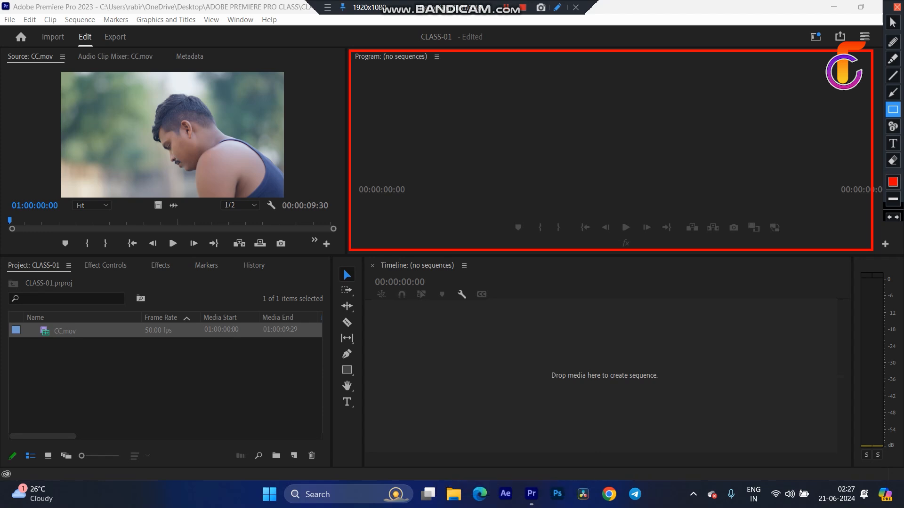
pyautogui.click(558, 7)
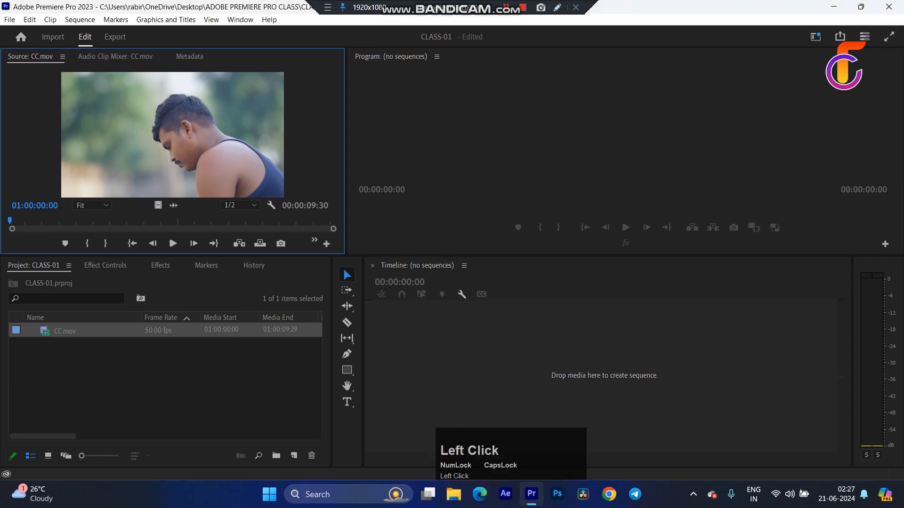
pyautogui.click(557, 8)
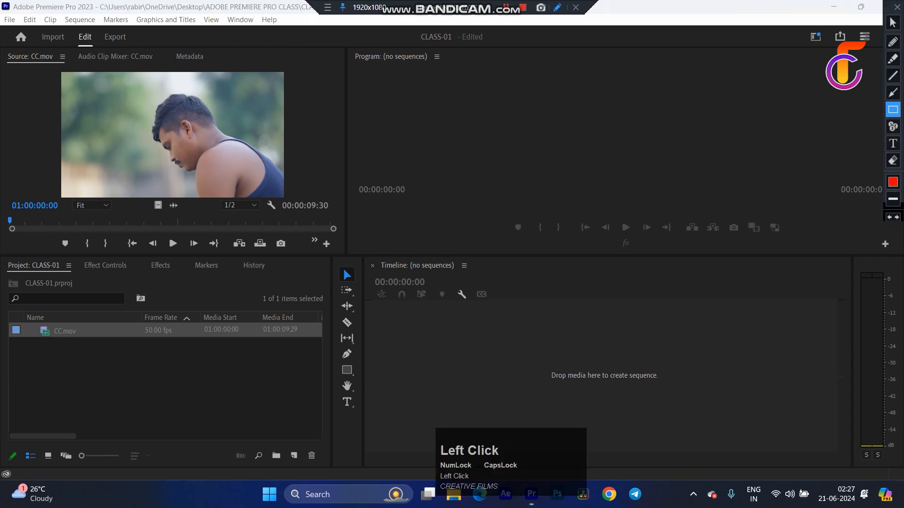
pyautogui.moveTo(2, 48)
pyautogui.mouseDown()
pyautogui.moveTo(262, 137)
pyautogui.moveTo(344, 255)
pyautogui.mouseUp()
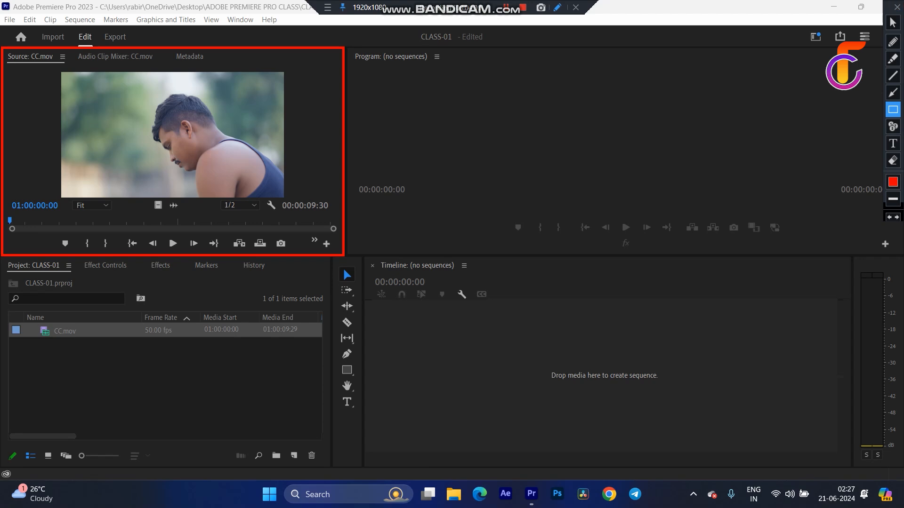
pyautogui.click(897, 7)
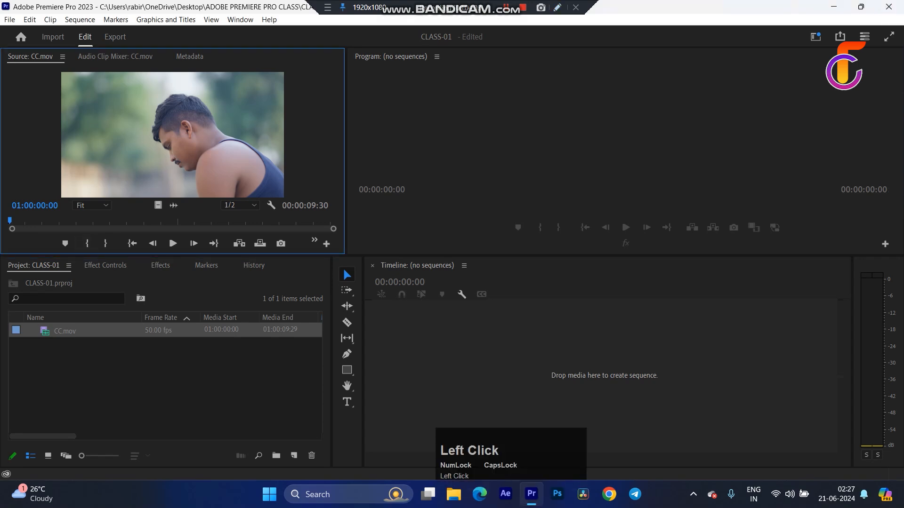
# Step: Mark CC.mov's In point at 01:00:01:47 and its Out point at 01:00:07:46 in the Source monitor
pyautogui.moveTo(10, 221); pyautogui.dragTo(73, 220)
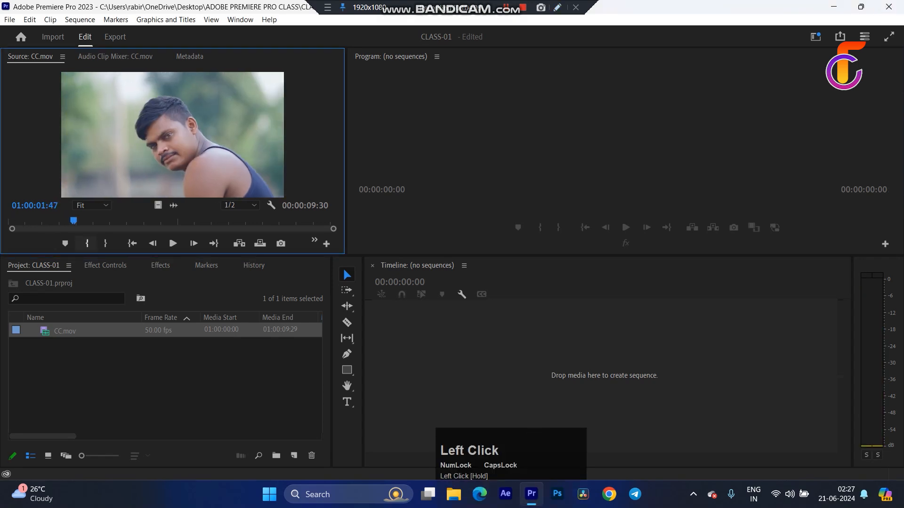
pyautogui.click(87, 243)
pyautogui.moveTo(270, 221); pyautogui.dragTo(276, 220)
pyautogui.click(112, 243)
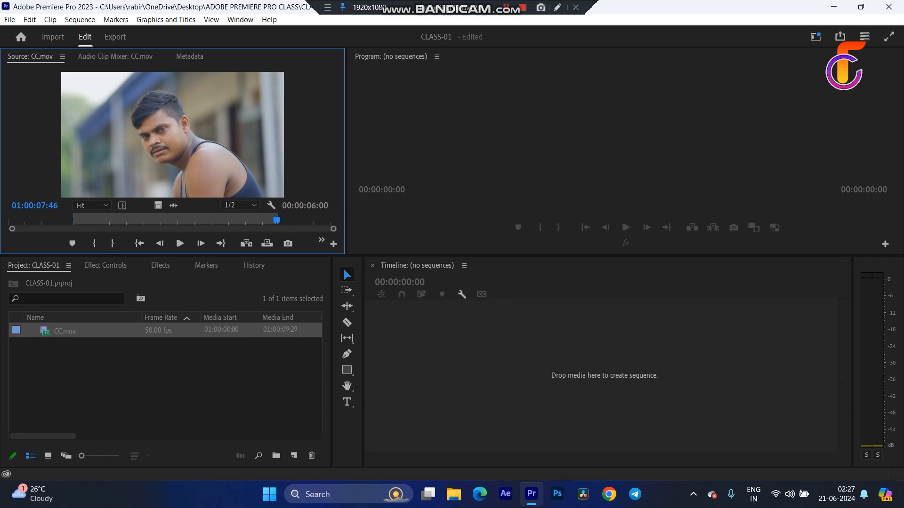
# Step: Place the marked range of CC.mov from the Source monitor in the empty Timeline to create a sequence
pyautogui.click(173, 135)
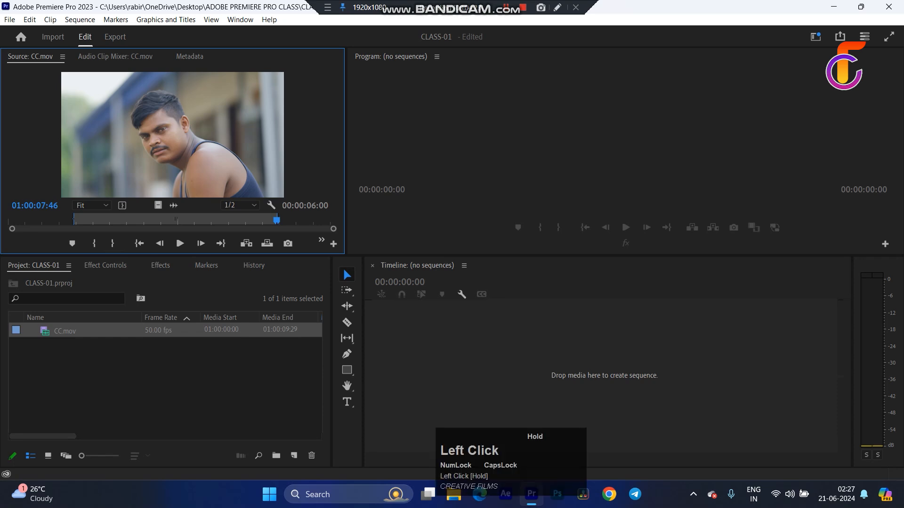
pyautogui.moveTo(172, 135); pyautogui.dragTo(541, 372)
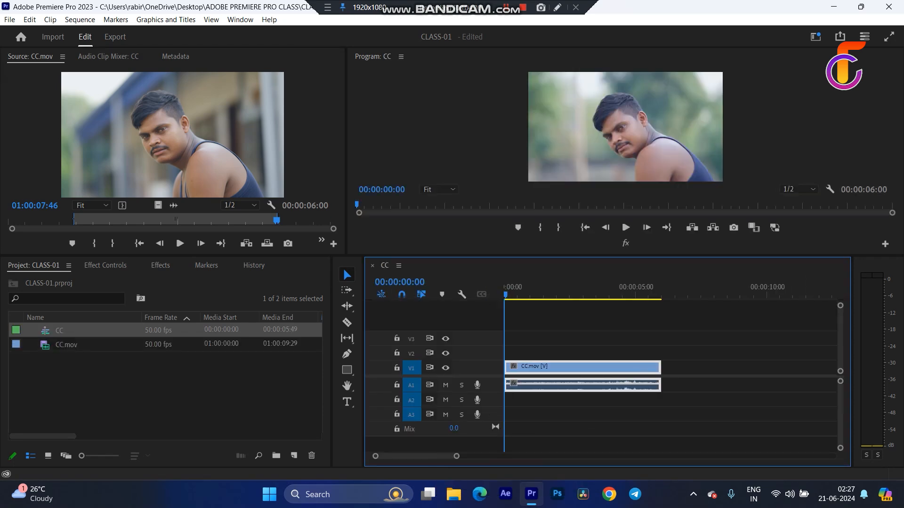
# Step: Outline the video track headers, the audio track headers and the Program monitor picture in red, then clear the outlines
pyautogui.click(625, 127)
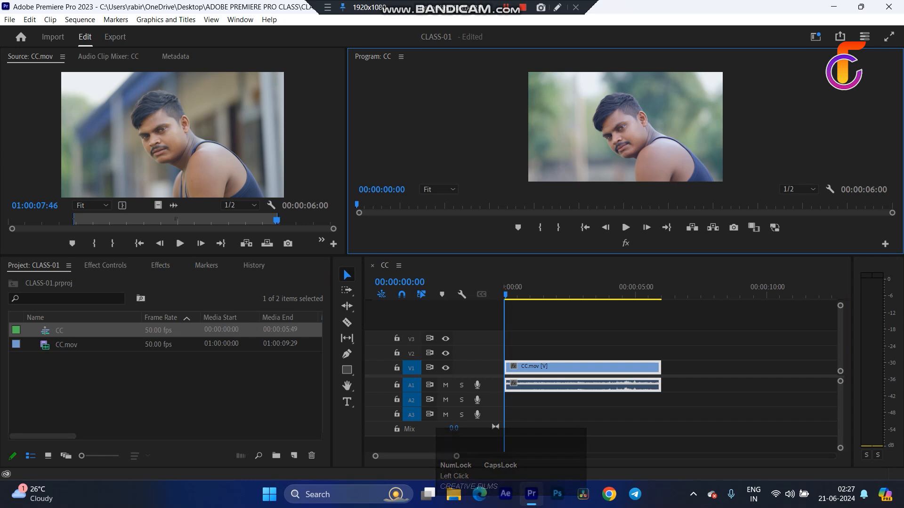
pyautogui.click(594, 369)
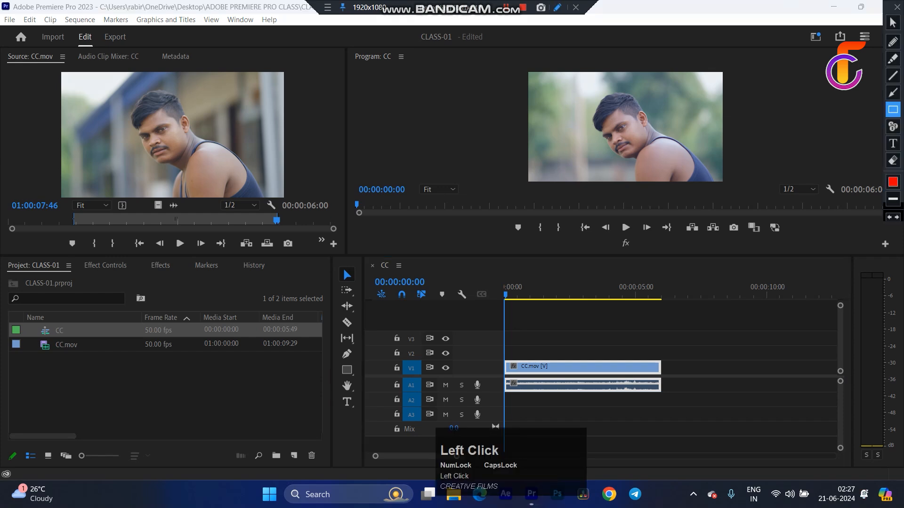
pyautogui.moveTo(374, 326)
pyautogui.mouseDown()
pyautogui.moveTo(504, 347)
pyautogui.moveTo(506, 375)
pyautogui.mouseUp()
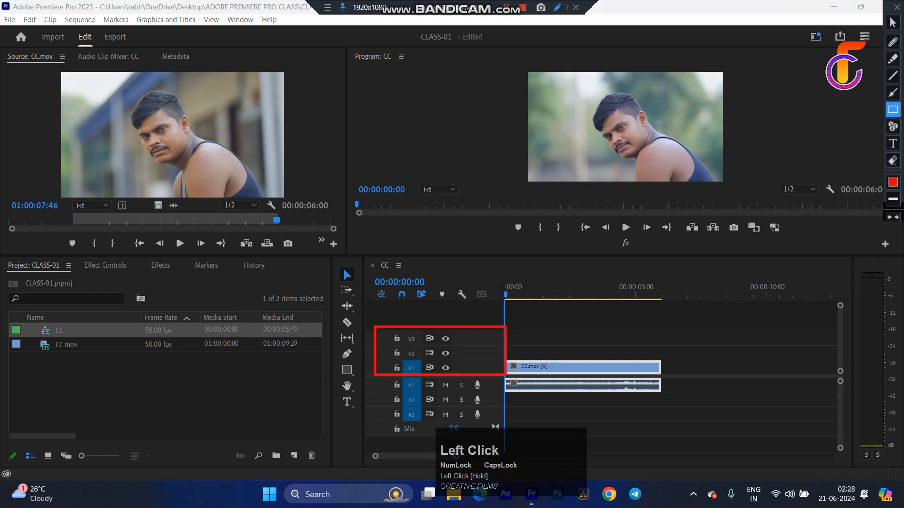
pyautogui.moveTo(378, 379); pyautogui.dragTo(504, 426)
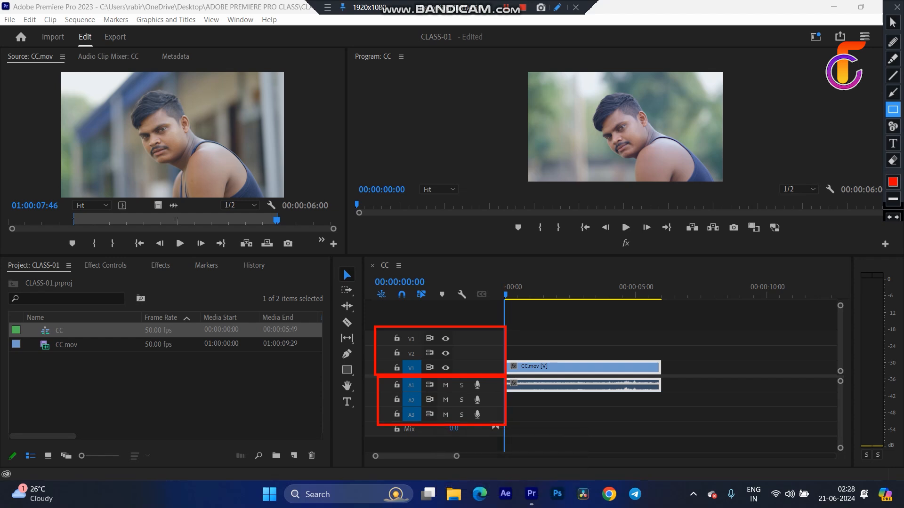
pyautogui.moveTo(502, 57); pyautogui.dragTo(771, 199)
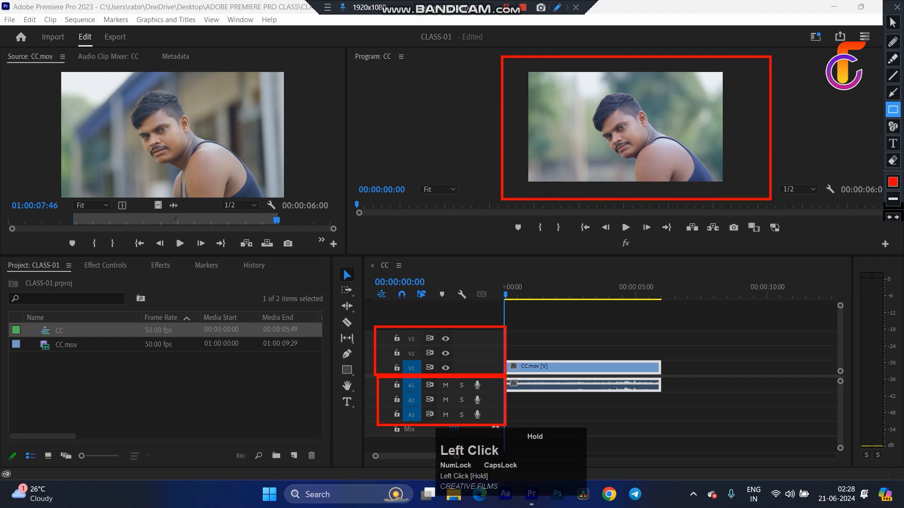
pyautogui.click(557, 8)
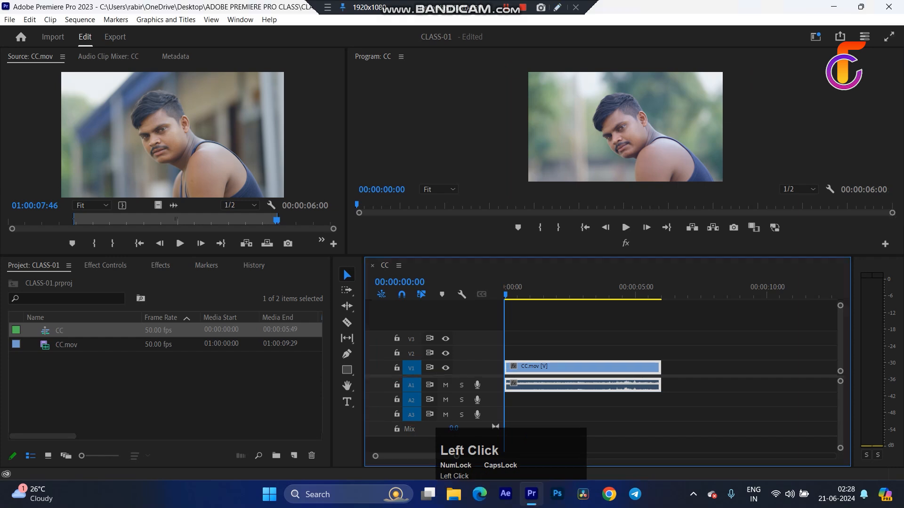
# Step: Outline the whole Timeline panel and the Program monitor in red together, then clear both outlines
pyautogui.click(558, 8)
pyautogui.moveTo(363, 257)
pyautogui.mouseDown()
pyautogui.moveTo(820, 399)
pyautogui.moveTo(843, 469)
pyautogui.moveTo(852, 470)
pyautogui.mouseUp()
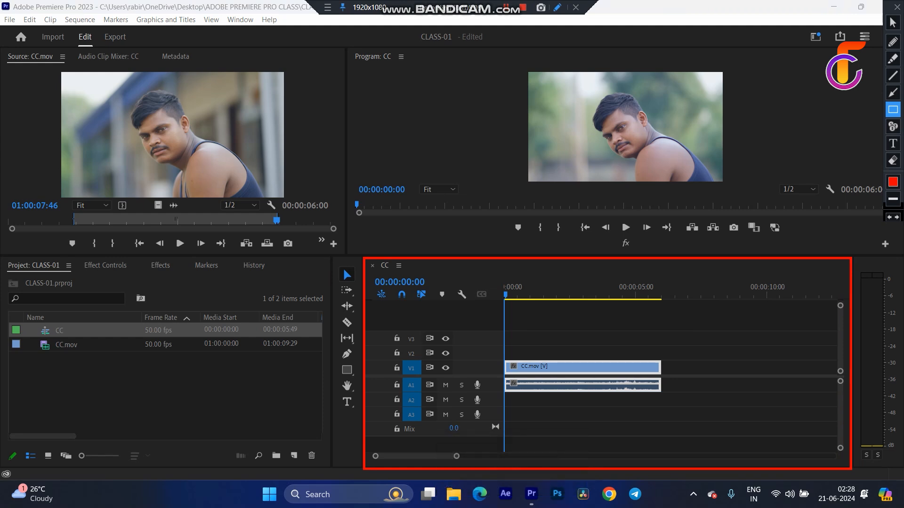
pyautogui.moveTo(346, 46)
pyautogui.mouseDown()
pyautogui.moveTo(848, 137)
pyautogui.moveTo(882, 216)
pyautogui.mouseUp()
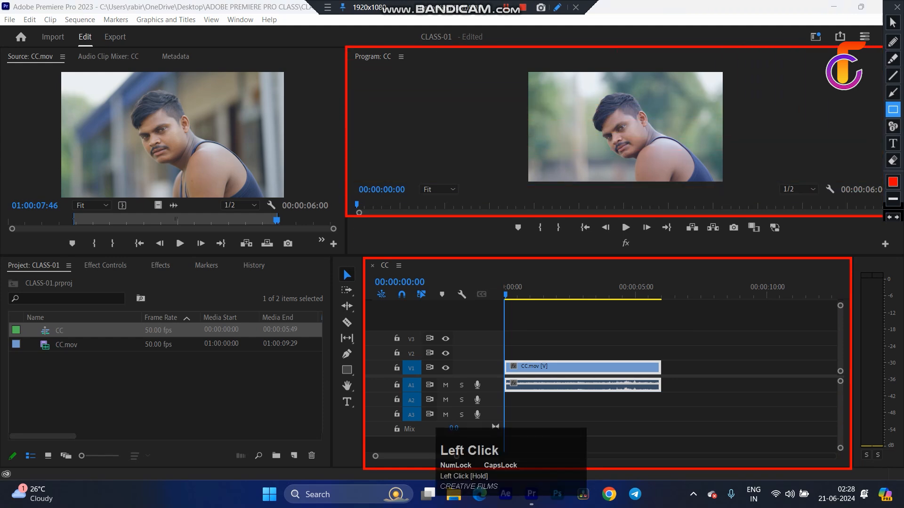
pyautogui.click(896, 7)
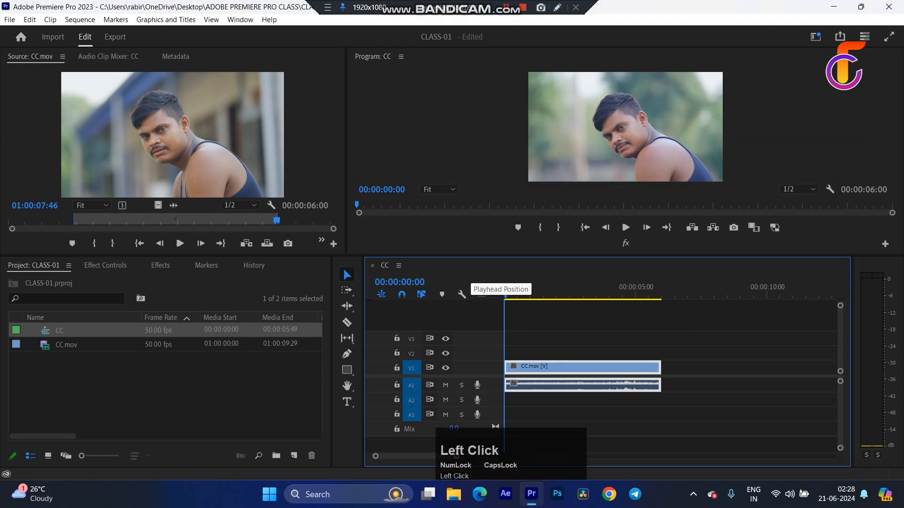
# Step: Outline the Tools panel beside the Timeline in red, then clear the outline
pyautogui.click(557, 7)
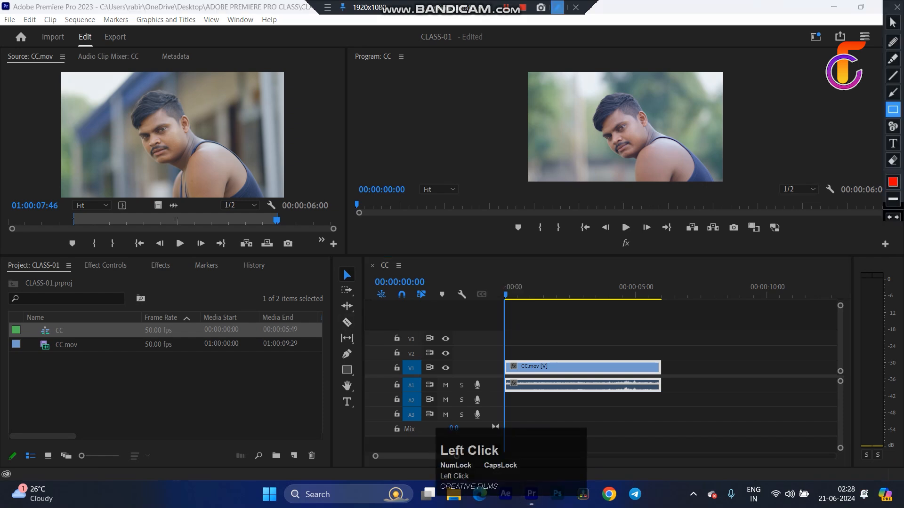
pyautogui.moveTo(329, 254)
pyautogui.mouseDown()
pyautogui.moveTo(363, 394)
pyautogui.moveTo(363, 466)
pyautogui.mouseUp()
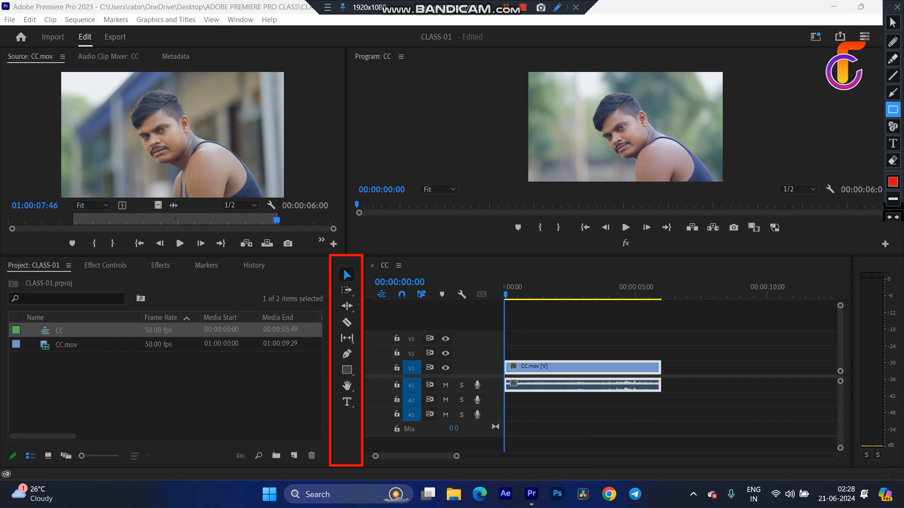
pyautogui.click(897, 7)
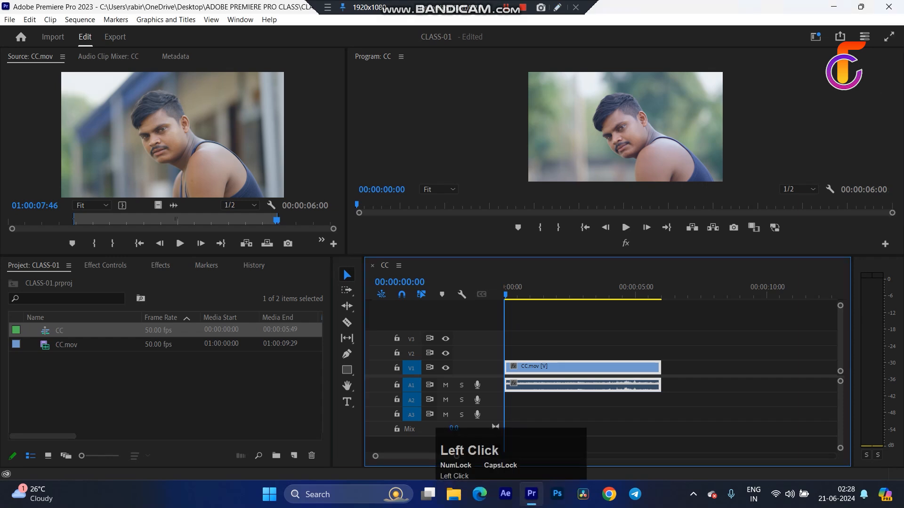
# Step: Activate the audio meters, Program, Source and Project panels in turn to point them out
pyautogui.click(879, 363)
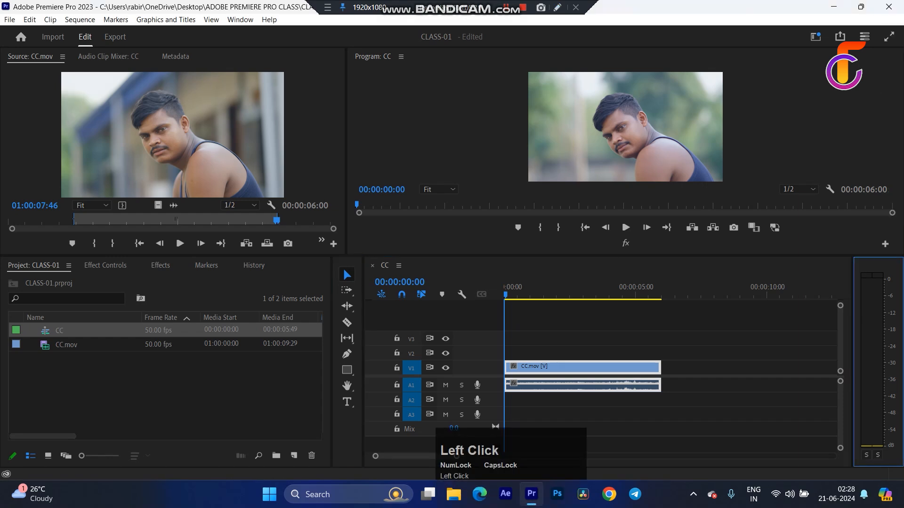
pyautogui.click(626, 137)
pyautogui.click(172, 136)
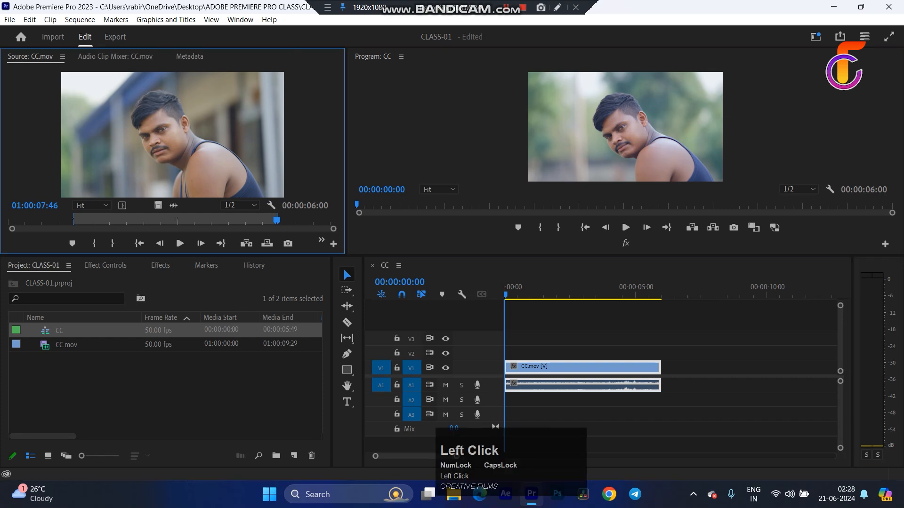
pyautogui.click(169, 396)
pyautogui.click(625, 137)
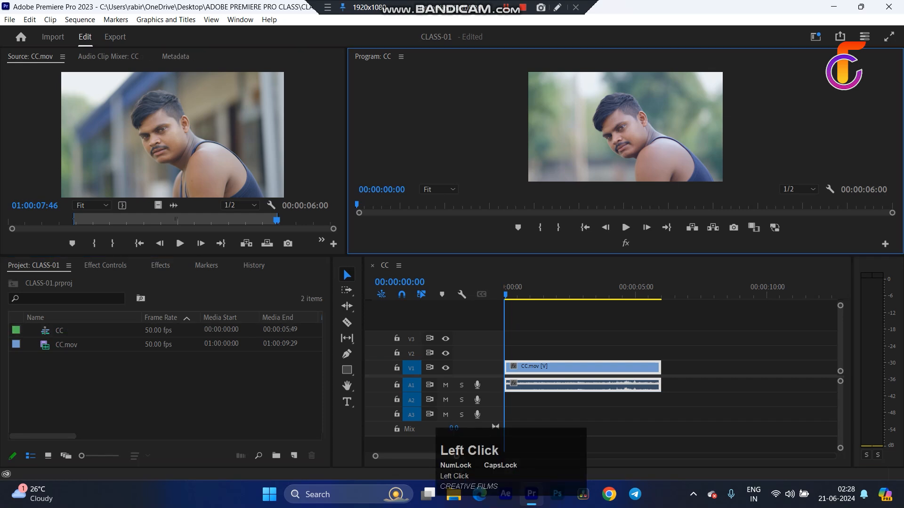
# Step: Review the list of available workspaces and close it with the Editing workspace kept
pyautogui.click(815, 37)
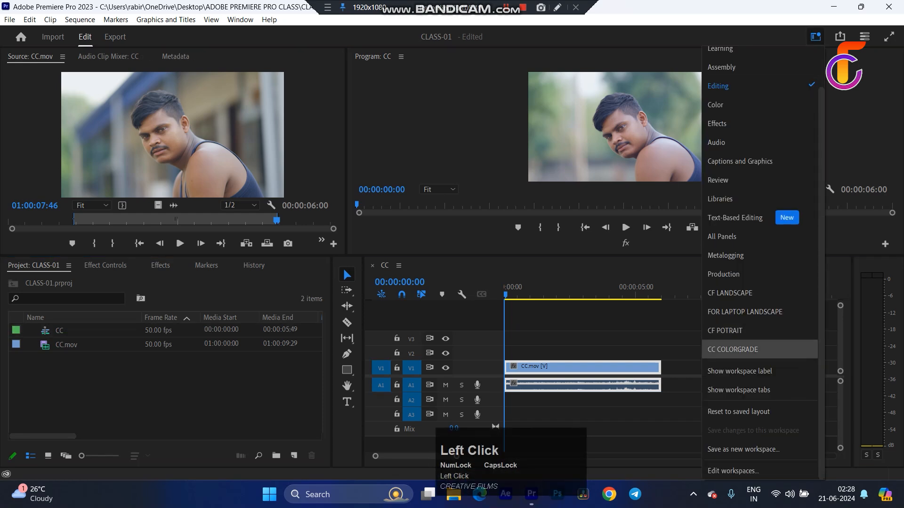
pyautogui.scroll(2, 753, 349)
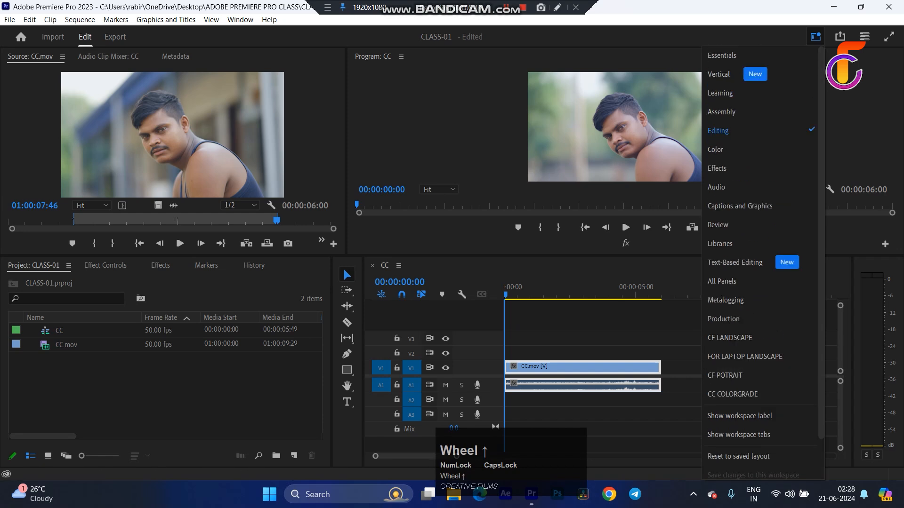
pyautogui.click(172, 142)
# Step: Cycle the focus through the Program, Timeline, Project, Source and Tools panels to show the workspace layout
pyautogui.click(625, 136)
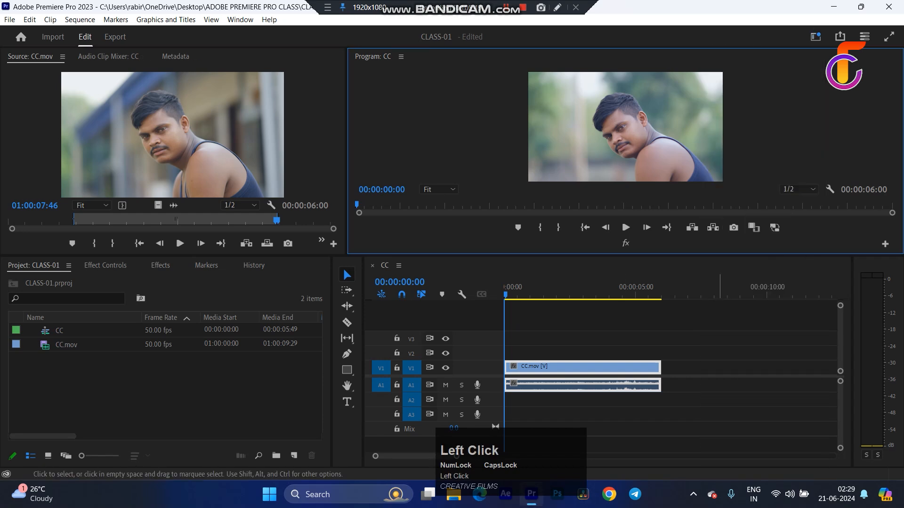
pyautogui.click(612, 410)
pyautogui.click(165, 396)
pyautogui.click(173, 142)
pyautogui.click(625, 136)
pyautogui.click(612, 411)
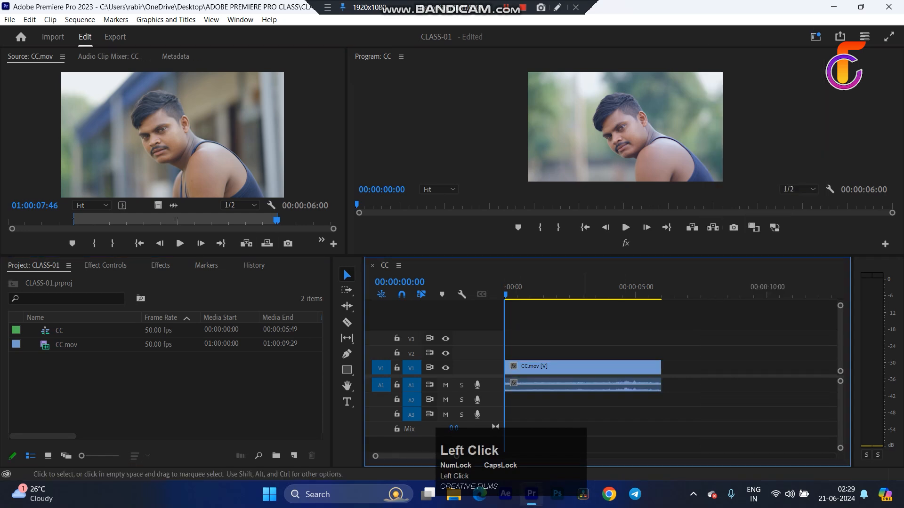
pyautogui.click(626, 136)
pyautogui.click(347, 433)
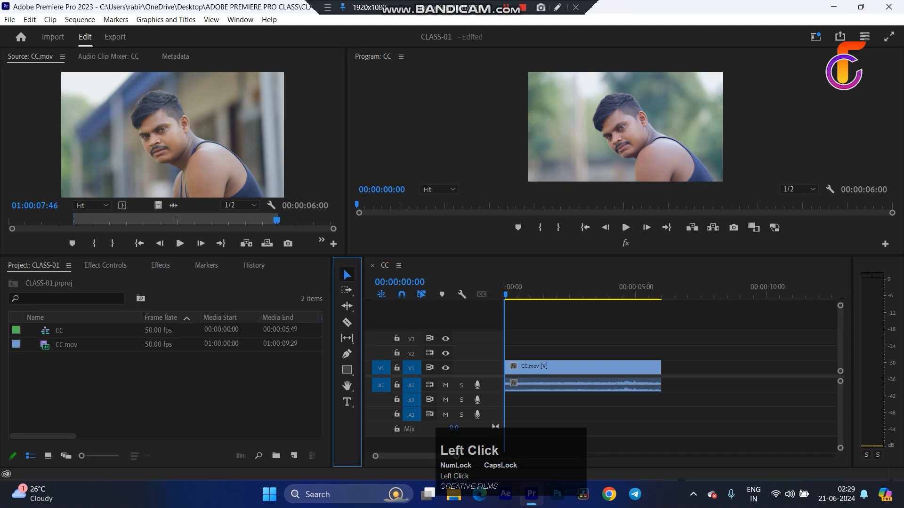
# Step: Undock the Project panel and dock it in the Source monitor's panel group
pyautogui.rightClick(43, 266)
pyautogui.click(306, 141)
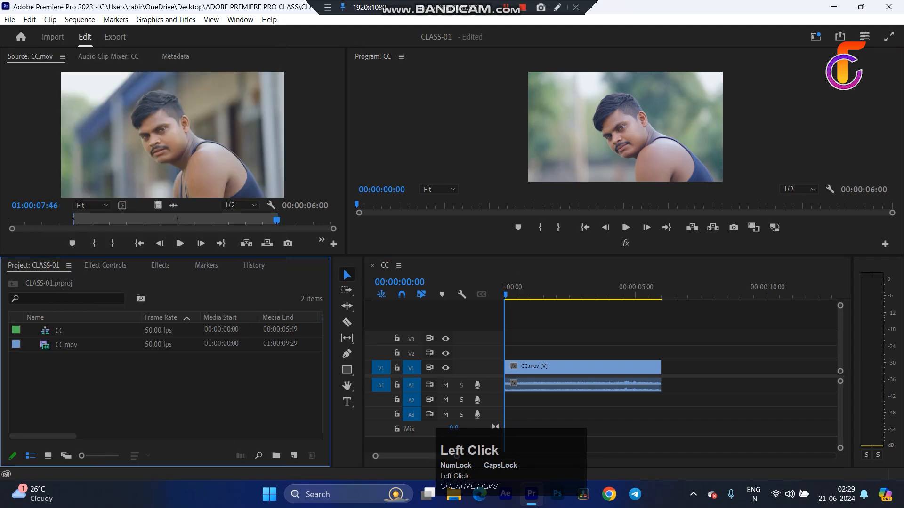
pyautogui.rightClick(51, 265)
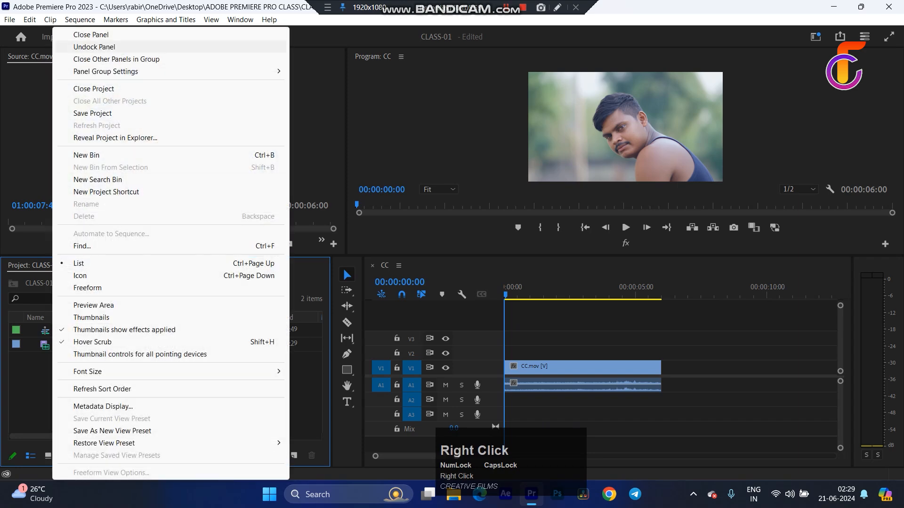
pyautogui.click(94, 46)
pyautogui.moveTo(165, 240); pyautogui.dragTo(235, 47)
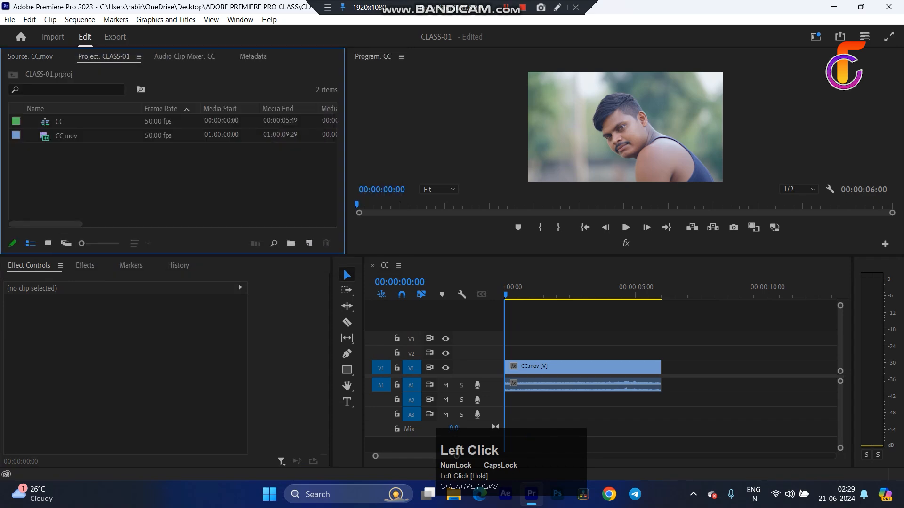
# Step: Undock the Project panel again, return it to the group with Effect Controls and bring the Source monitor to the front
pyautogui.rightClick(100, 56)
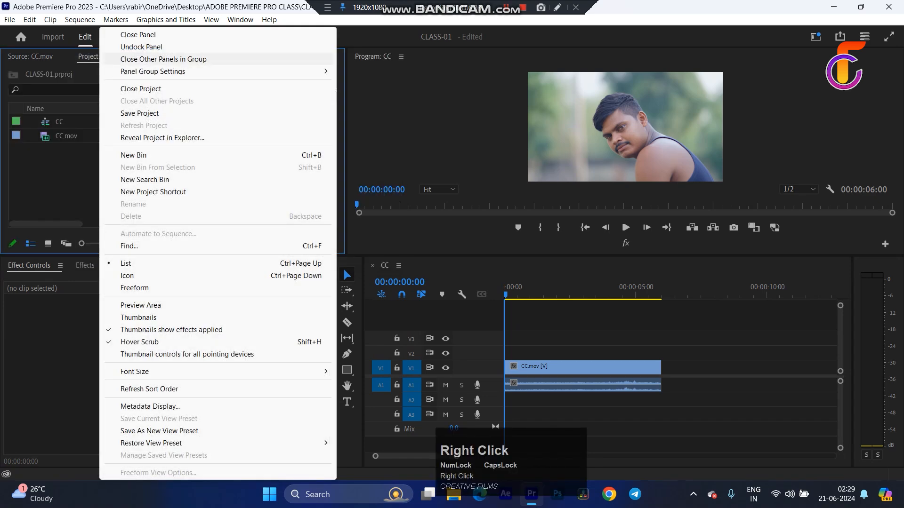
pyautogui.click(141, 46)
pyautogui.moveTo(118, 29); pyautogui.dragTo(165, 266)
pyautogui.click(30, 57)
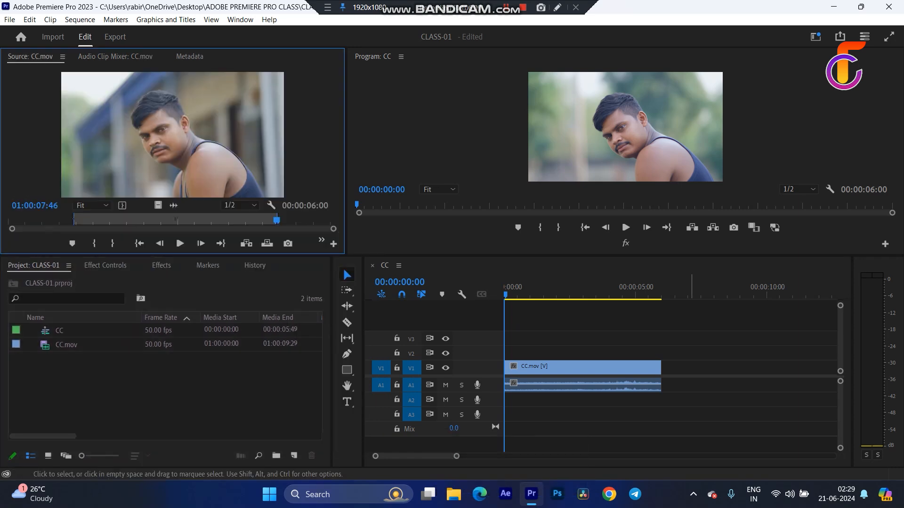
pyautogui.click(743, 349)
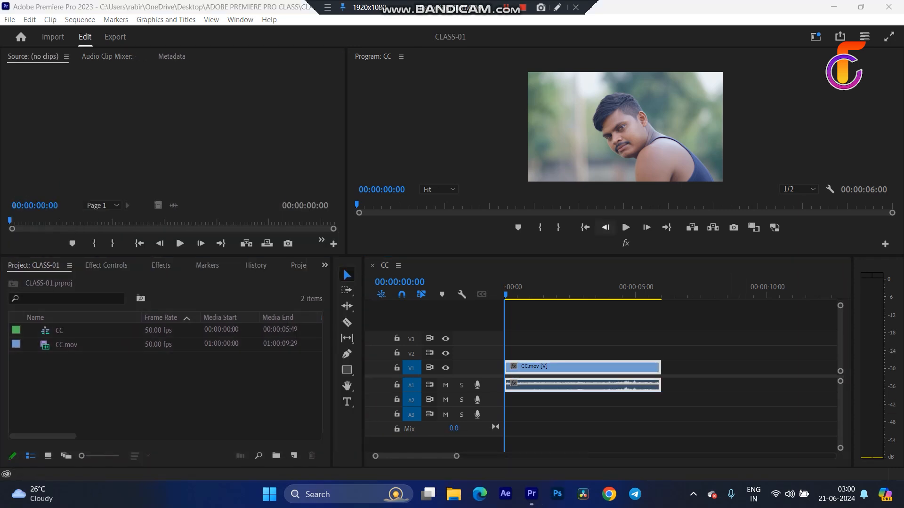